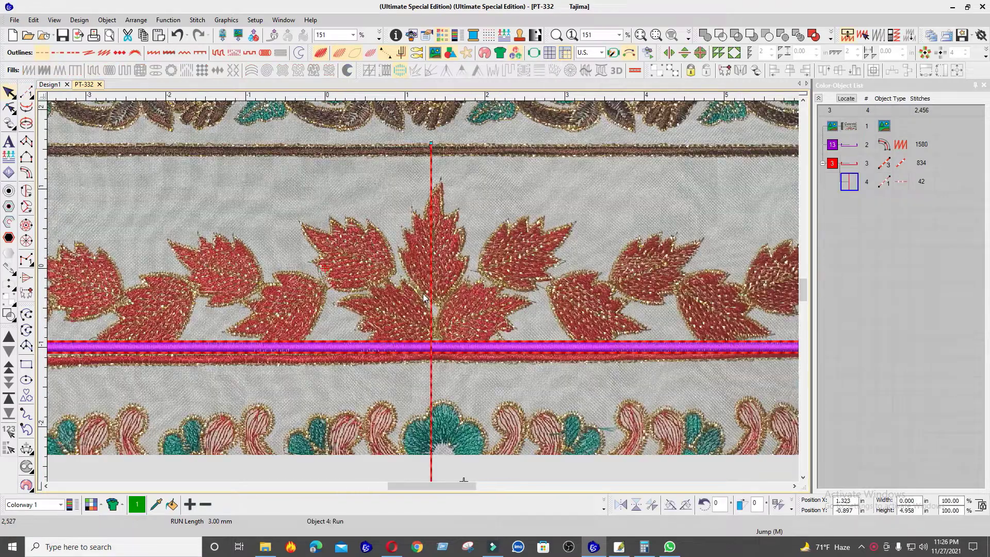
Step: Select the reference bitmap and nudge it upward to bring the PT-332 border closer to the digitized line
{"action": "left_click", "coordinate": [507, 291]}
{"action": "left_click_drag", "start_coordinate": [493, 291], "coordinate": [473, 293]}
{"action": "scroll", "coordinate": [473, 293], "scroll_direction": "down", "scroll_amount": 6}
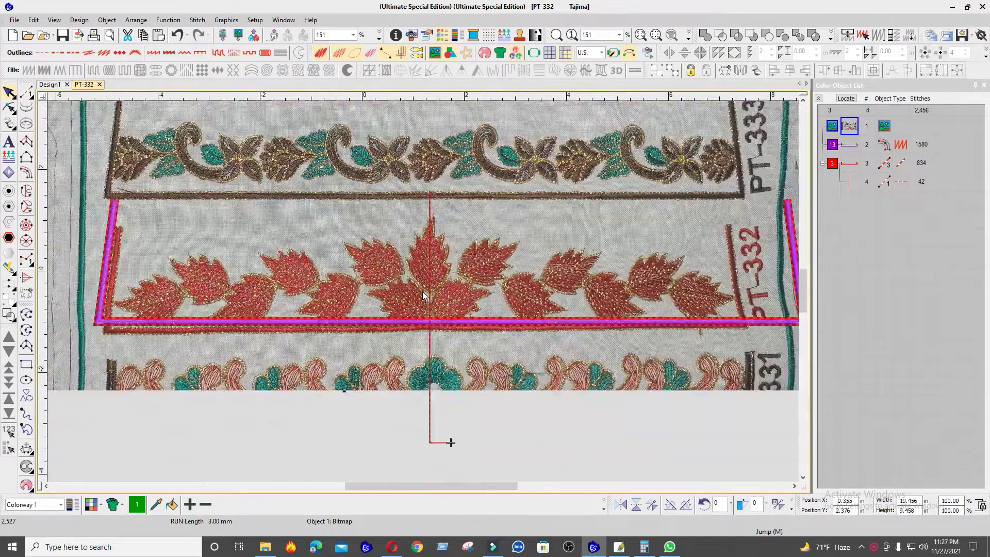
{"action": "key", "text": "Up"}
{"action": "key", "text": "Up"}
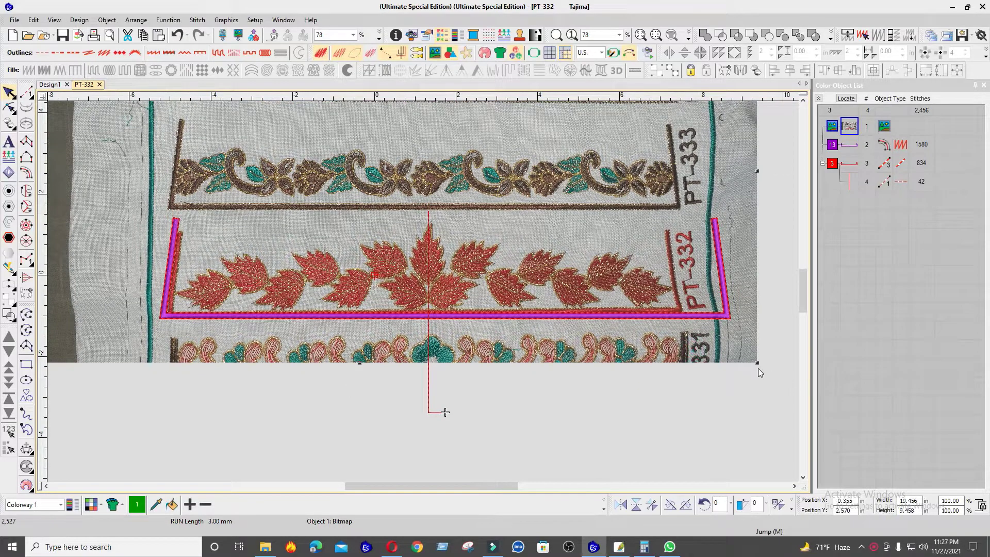
Step: Enlarge the reference bitmap proportionally to about 19.94 by 9.69 in and compare its leaves with the digitized guides
{"action": "left_click_drag", "start_coordinate": [757, 364], "coordinate": [770, 369]}
{"action": "scroll", "coordinate": [423, 292], "scroll_direction": "up", "scroll_amount": 4}
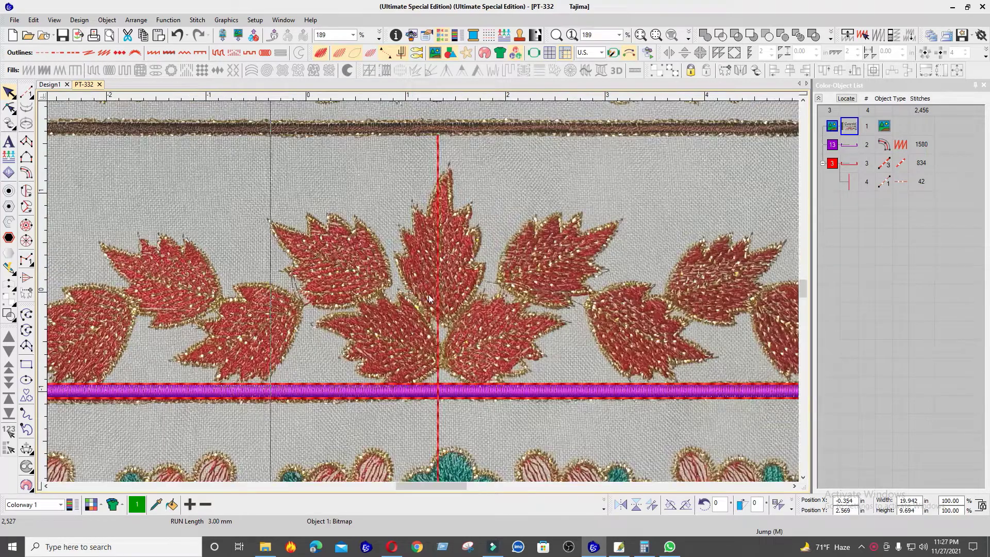
{"action": "scroll", "coordinate": [435, 300], "scroll_direction": "up", "scroll_amount": 2}
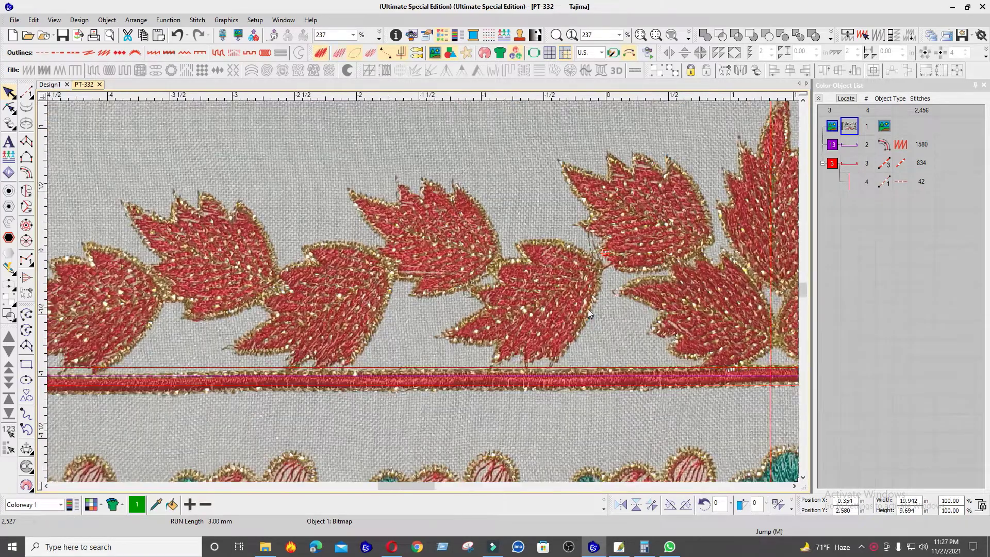
{"action": "scroll", "coordinate": [423, 292], "scroll_direction": "up", "scroll_amount": 1}
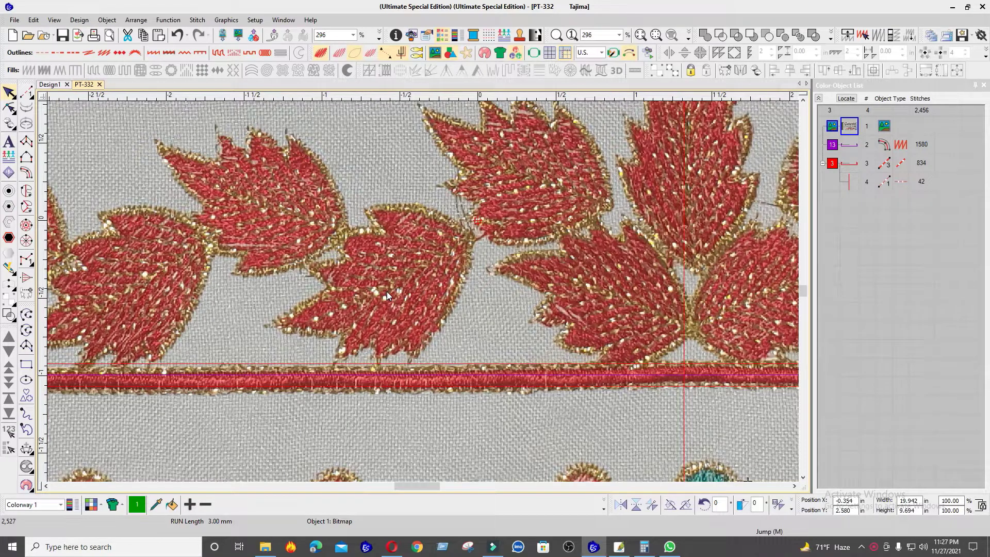
{"action": "scroll", "coordinate": [423, 292], "scroll_direction": "down", "scroll_amount": 1}
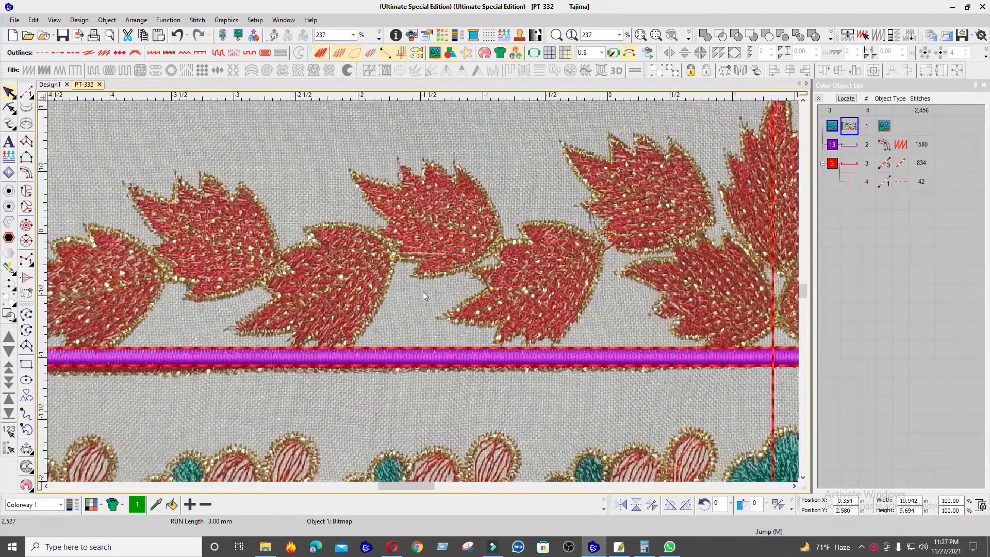
{"action": "scroll", "coordinate": [427, 289], "scroll_direction": "down", "scroll_amount": 2}
{"action": "scroll", "coordinate": [575, 293], "scroll_direction": "up", "scroll_amount": 2}
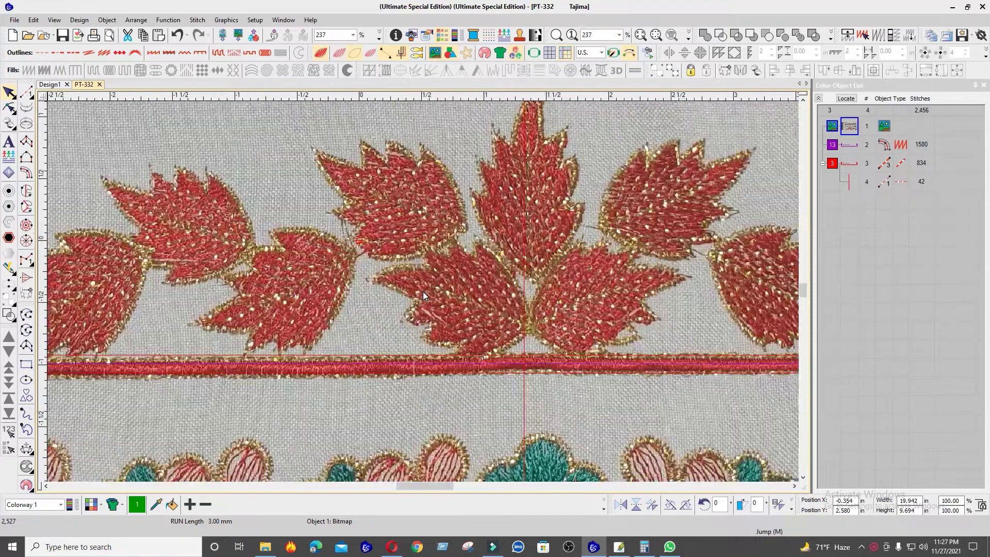
{"action": "scroll", "coordinate": [423, 292], "scroll_direction": "up", "scroll_amount": 1}
{"action": "scroll", "coordinate": [415, 288], "scroll_direction": "down", "scroll_amount": 1}
{"action": "scroll", "coordinate": [417, 288], "scroll_direction": "up", "scroll_amount": 1}
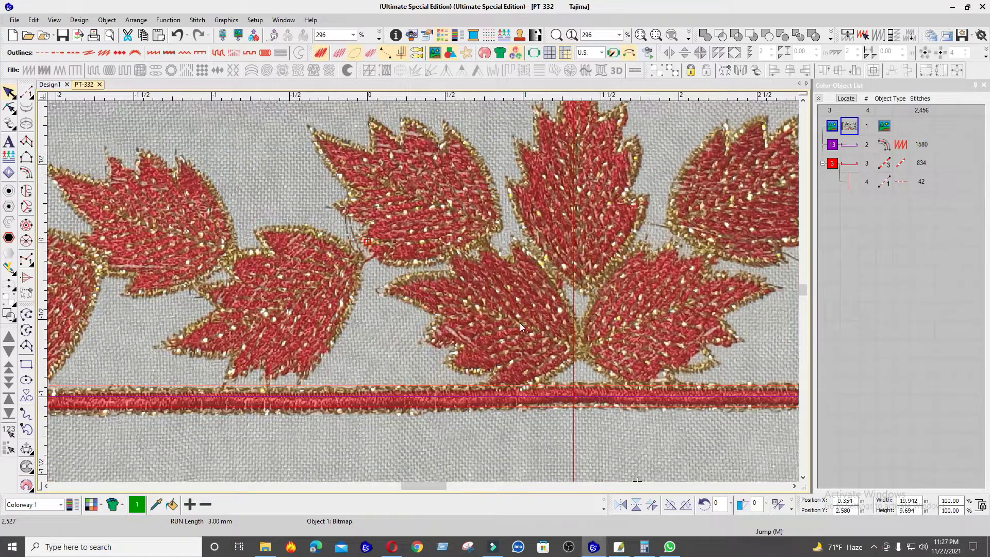
Step: Nudge the bitmap slightly left and up so the central leaves align with the vertical guide, and deselect it
{"action": "key", "text": "Left"}
{"action": "scroll", "coordinate": [510, 321], "scroll_direction": "down", "scroll_amount": 4}
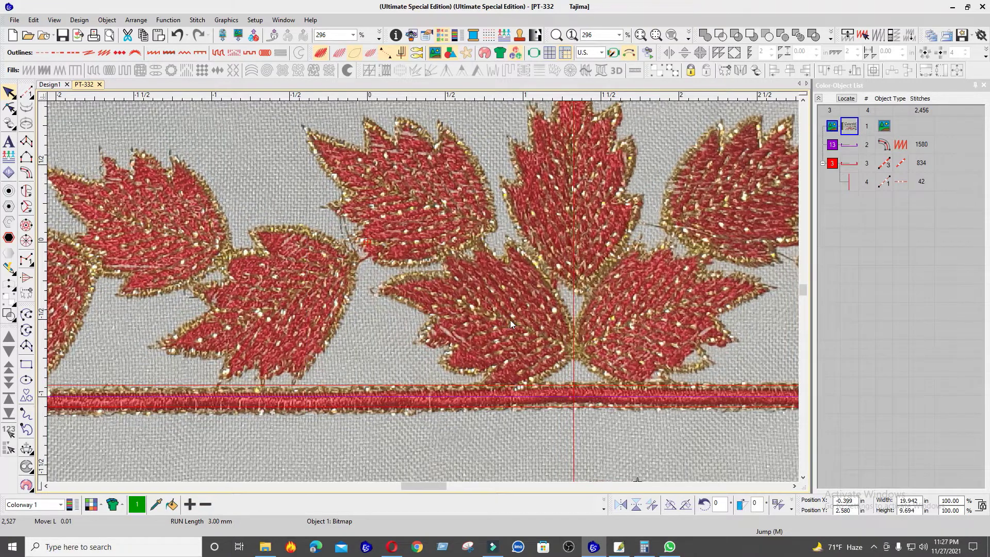
{"action": "scroll", "coordinate": [424, 287], "scroll_direction": "down", "scroll_amount": 1}
{"action": "key", "text": "Up"}
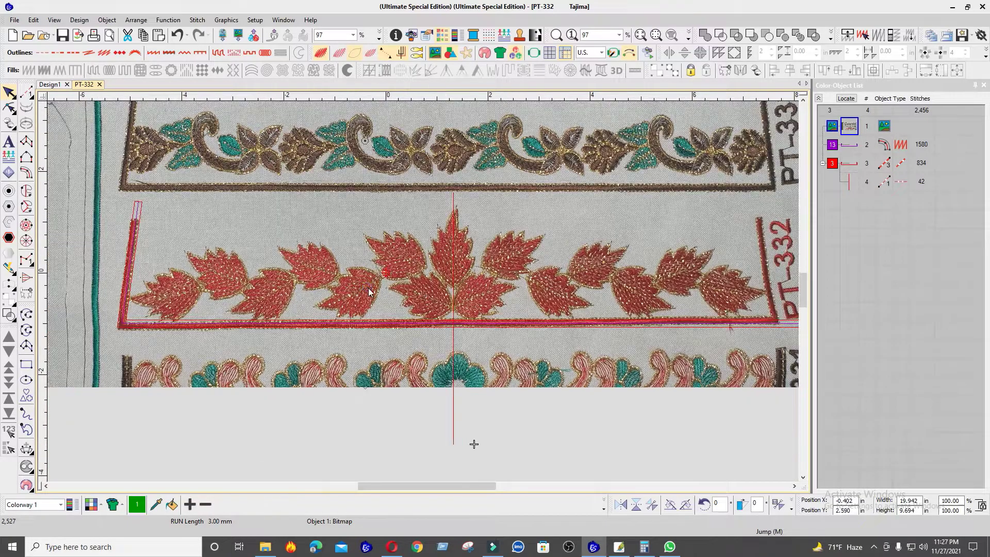
{"action": "scroll", "coordinate": [370, 290], "scroll_direction": "up", "scroll_amount": 1}
{"action": "key", "text": "Up"}
{"action": "scroll", "coordinate": [450, 290], "scroll_direction": "down", "scroll_amount": 2}
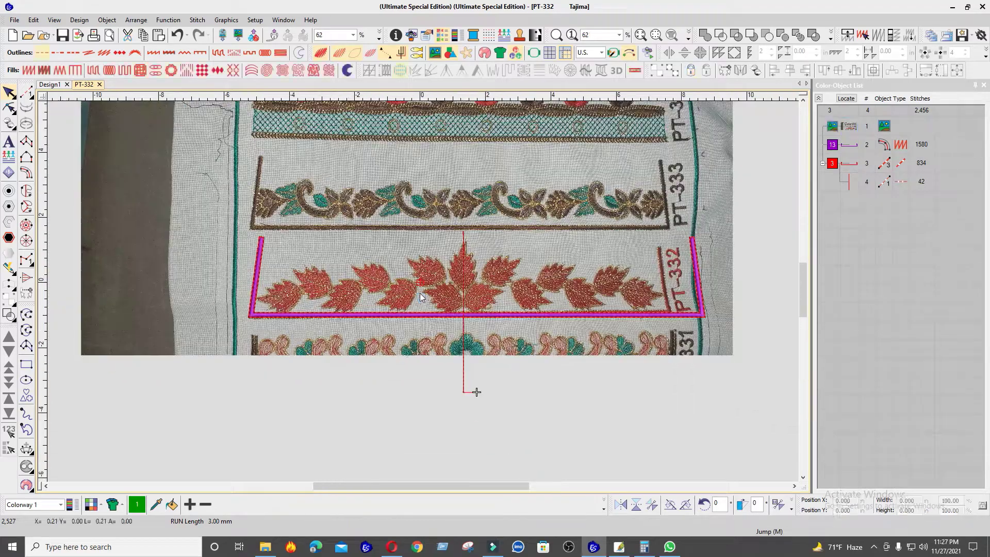
{"action": "scroll", "coordinate": [417, 266], "scroll_direction": "up", "scroll_amount": 1}
{"action": "key", "text": "Escape"}
{"action": "scroll", "coordinate": [468, 293], "scroll_direction": "up", "scroll_amount": 6}
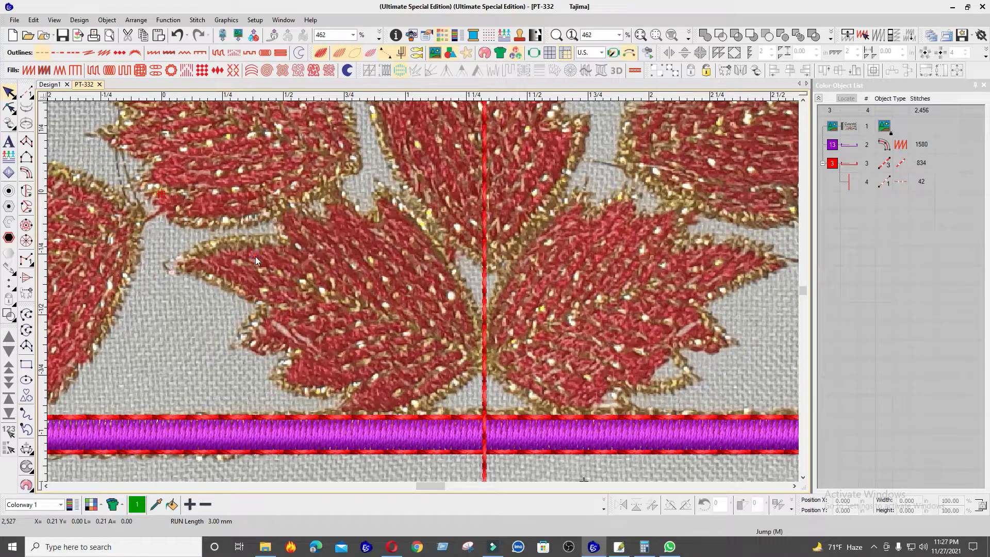
Step: Choose Complex Fill for the lower leaf left of the vertical guide and set the thread colour to 2 (blue)
{"action": "scroll", "coordinate": [364, 300], "scroll_direction": "down", "scroll_amount": 1}
{"action": "scroll", "coordinate": [416, 289], "scroll_direction": "down", "scroll_amount": 2}
{"action": "scroll", "coordinate": [416, 289], "scroll_direction": "up", "scroll_amount": 2}
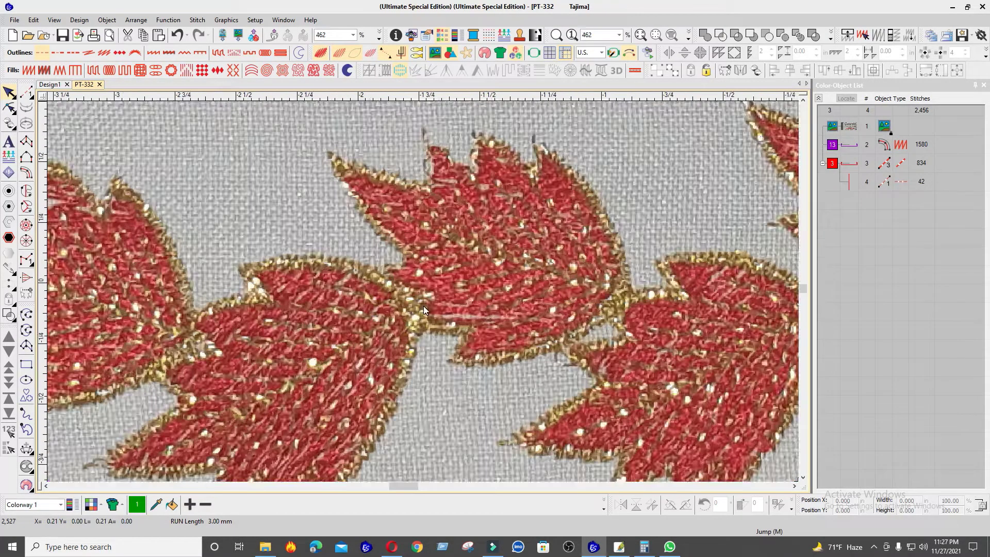
{"action": "scroll", "coordinate": [443, 314], "scroll_direction": "down", "scroll_amount": 3}
{"action": "scroll", "coordinate": [609, 317], "scroll_direction": "up", "scroll_amount": 2}
{"action": "scroll", "coordinate": [380, 281], "scroll_direction": "up", "scroll_amount": 1}
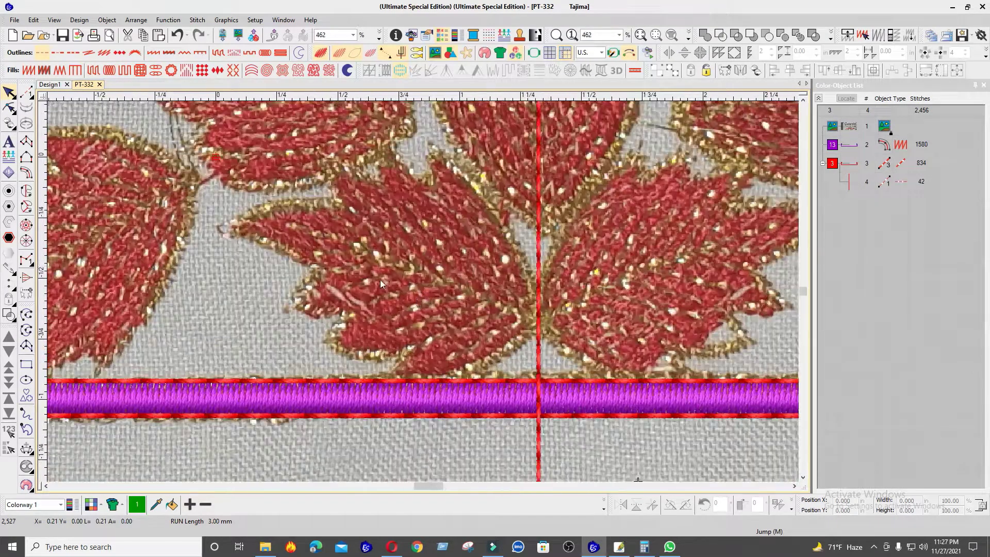
{"action": "left_click", "coordinate": [26, 191]}
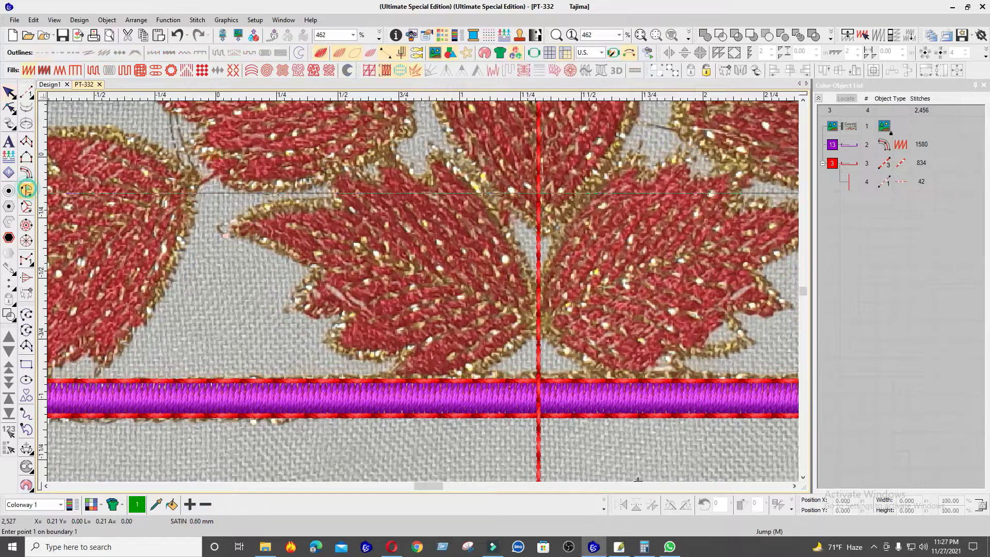
{"action": "left_click", "coordinate": [604, 505]}
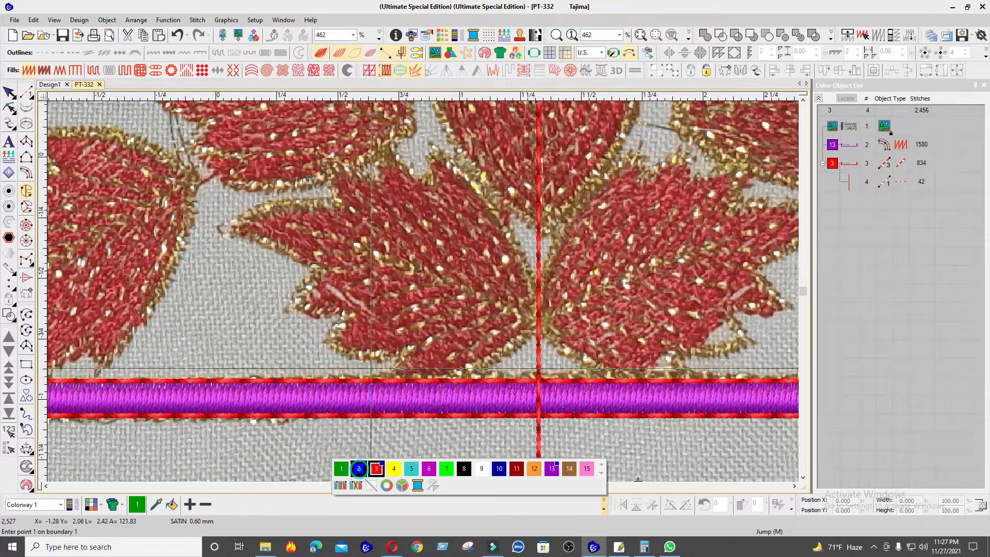
{"action": "left_click", "coordinate": [10, 94]}
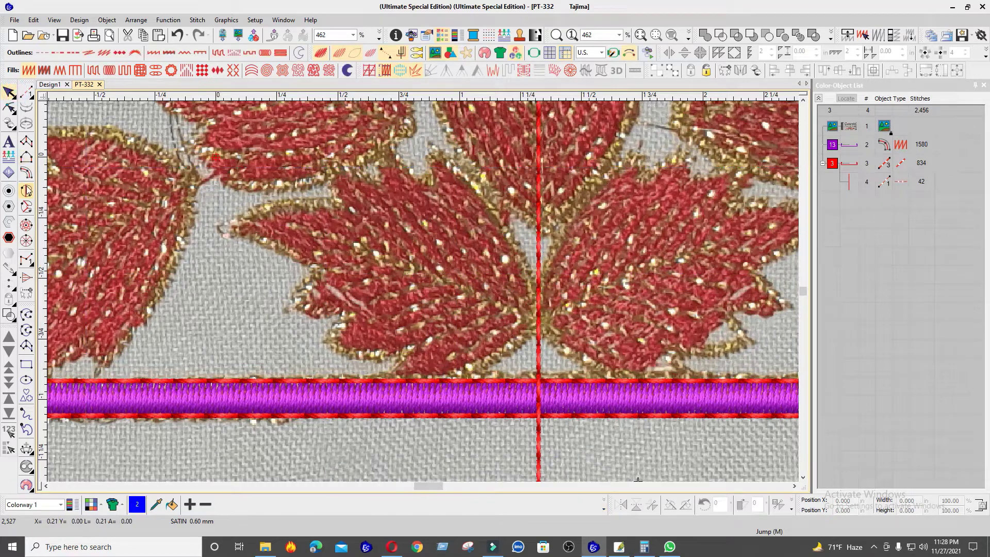
Step: Begin the Complex Fill outline at the leaf's base on the guide, tracing its right edge to the first upper tip and notch
{"action": "key", "text": "space"}
{"action": "scroll", "coordinate": [628, 279], "scroll_direction": "up", "scroll_amount": 2}
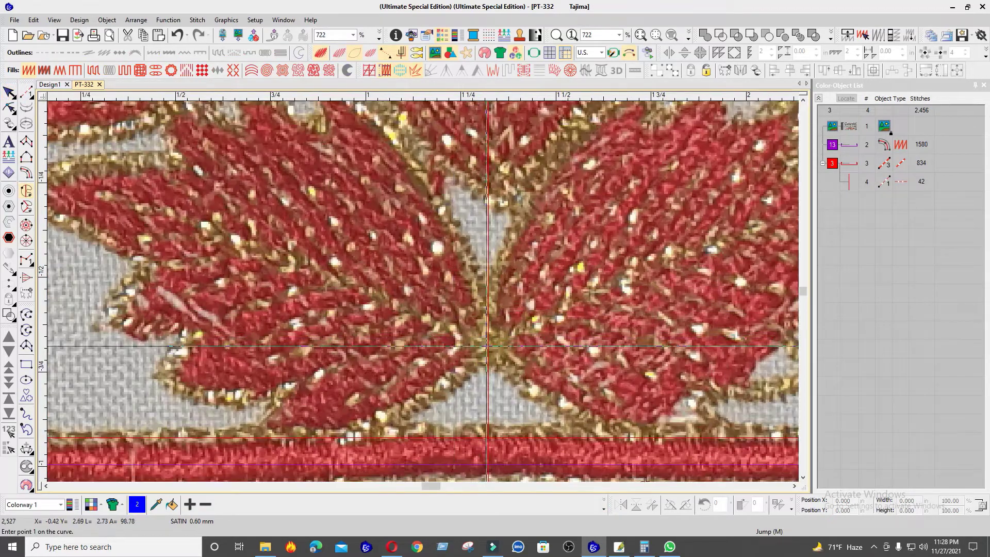
{"action": "left_click", "coordinate": [487, 346]}
{"action": "left_click", "coordinate": [468, 270]}
{"action": "left_click", "coordinate": [410, 164]}
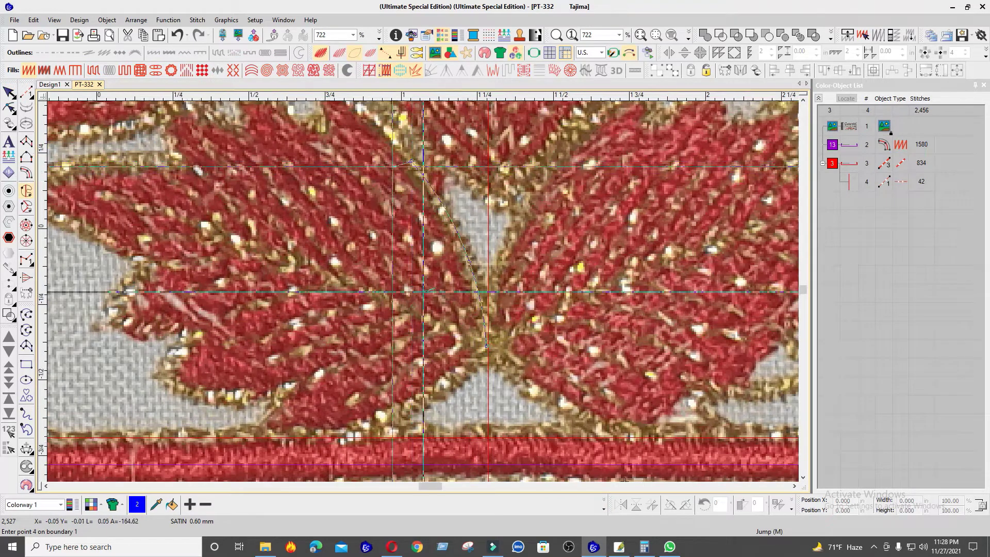
{"action": "scroll", "coordinate": [413, 175], "scroll_direction": "down", "scroll_amount": 2}
{"action": "scroll", "coordinate": [423, 292], "scroll_direction": "up", "scroll_amount": 2}
{"action": "left_click", "coordinate": [406, 264]}
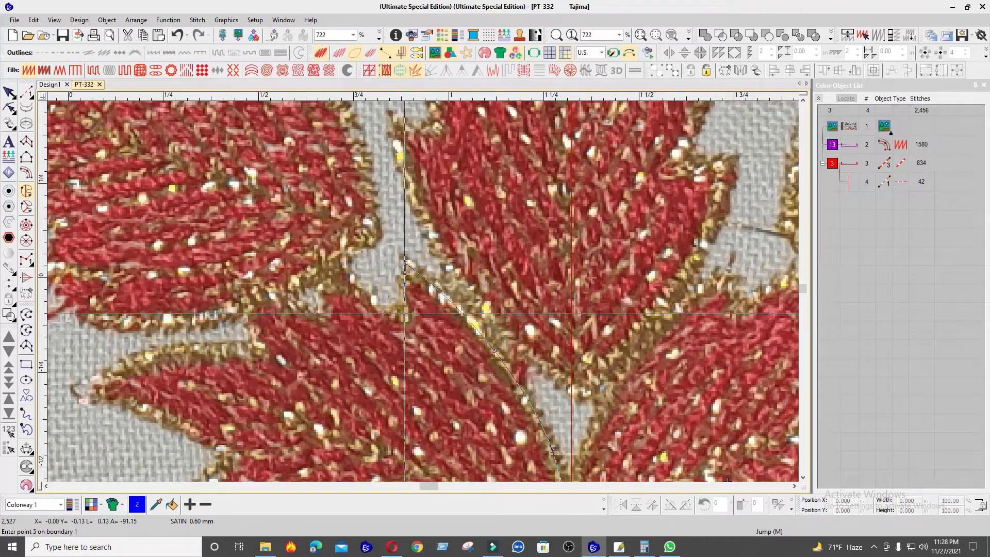
{"action": "left_click", "coordinate": [406, 312]}
{"action": "scroll", "coordinate": [373, 299], "scroll_direction": "down", "scroll_amount": 3}
{"action": "scroll", "coordinate": [461, 276], "scroll_direction": "up", "scroll_amount": 4}
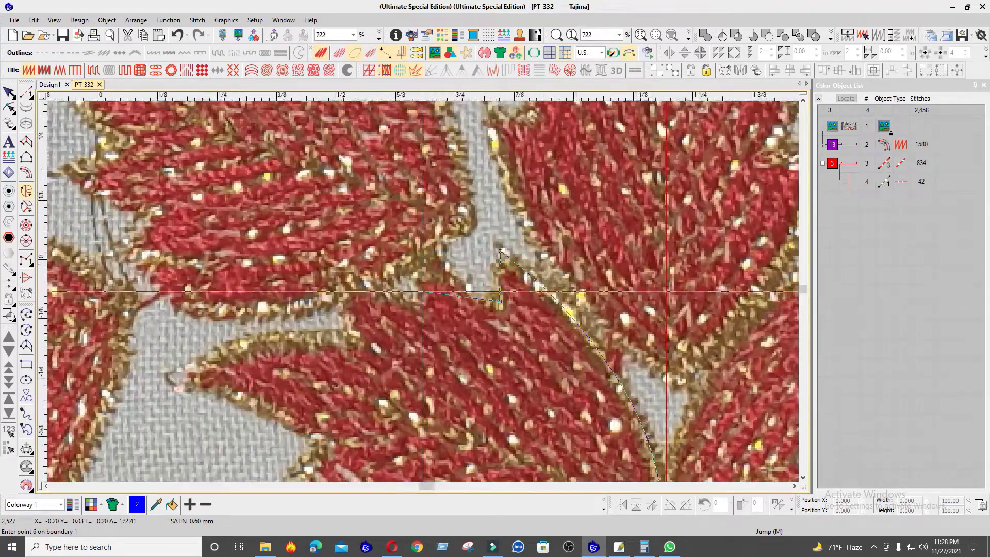
Step: Continue the outline along the leaf's upper edge, through its two remaining upper points, to the far left tip
{"action": "left_click", "coordinate": [404, 254]}
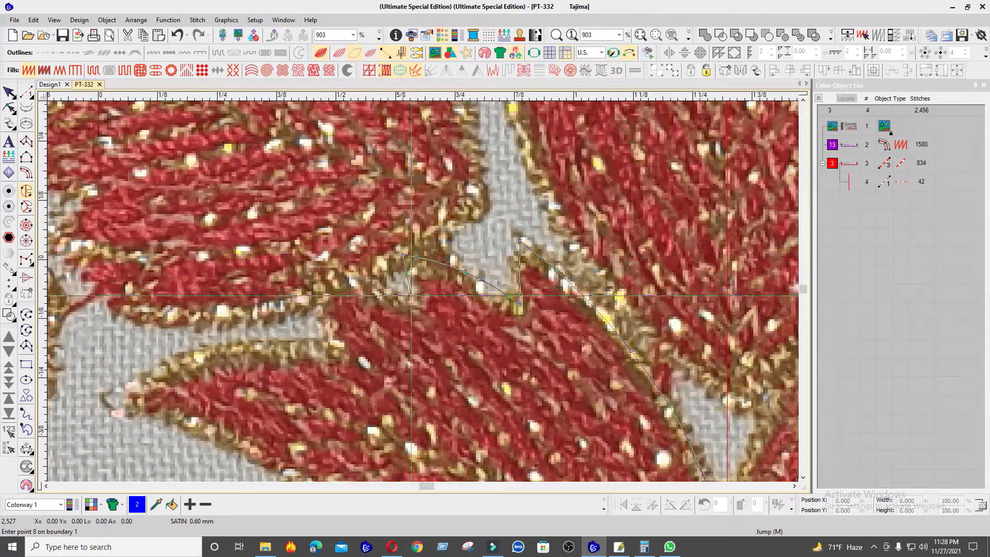
{"action": "left_click", "coordinate": [416, 306]}
{"action": "right_click", "coordinate": [373, 283]}
{"action": "left_click", "coordinate": [308, 261]}
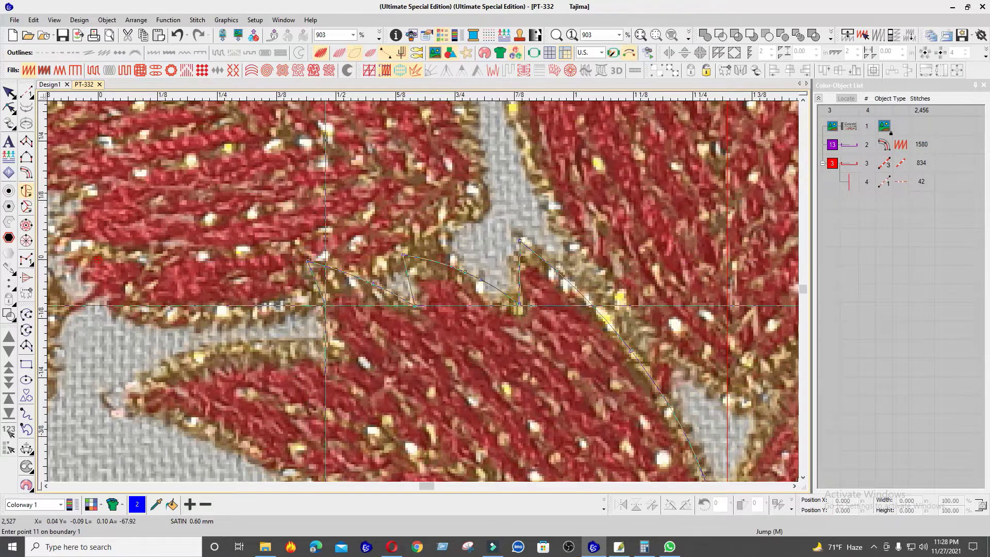
{"action": "right_click", "coordinate": [322, 308]}
{"action": "left_click", "coordinate": [333, 351]}
{"action": "right_click", "coordinate": [232, 351]}
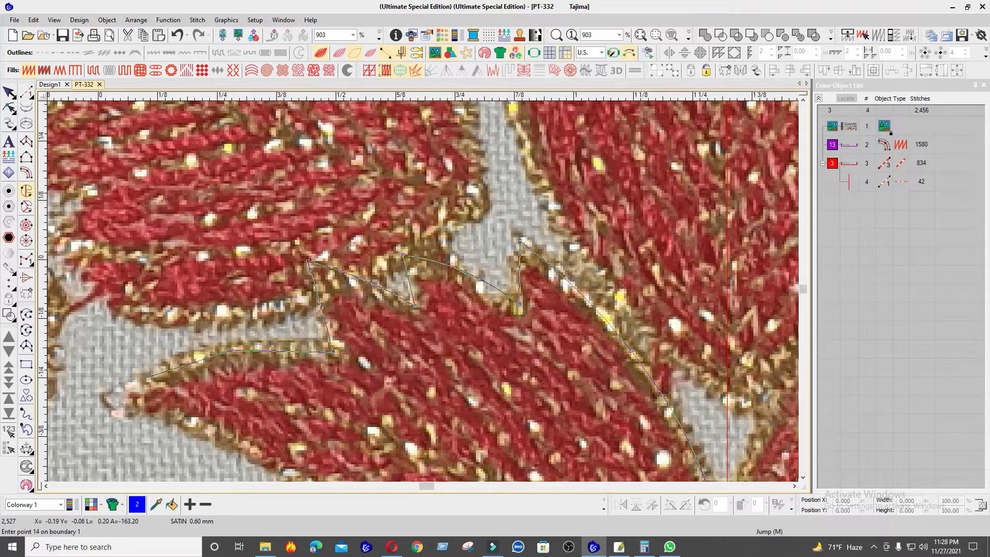
{"action": "right_click", "coordinate": [144, 377]}
{"action": "left_click", "coordinate": [119, 396]}
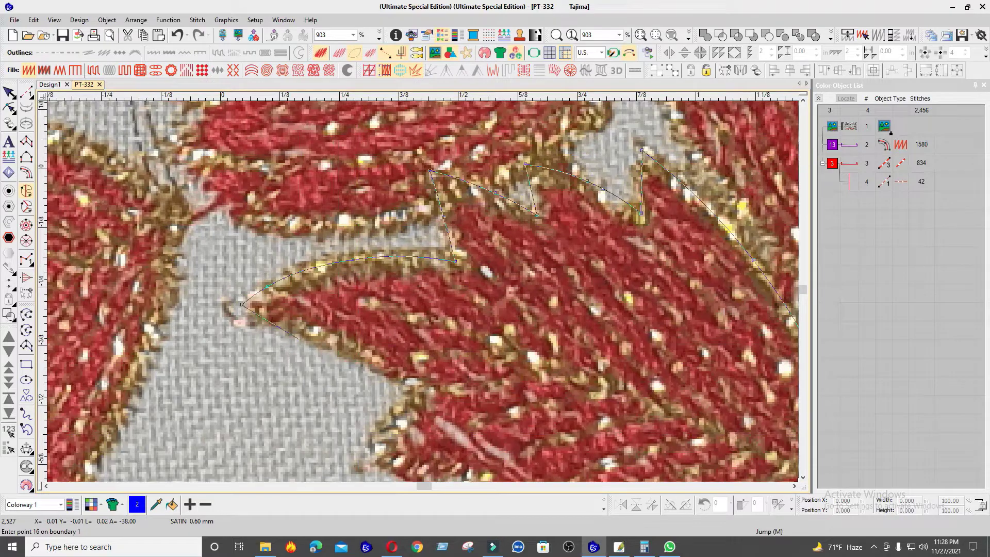
Step: Trace the leaf's lower left edge from the far tip, following its jagged points and notches
{"action": "right_click", "coordinate": [330, 339]}
{"action": "right_click", "coordinate": [366, 356]}
{"action": "left_click", "coordinate": [425, 391]}
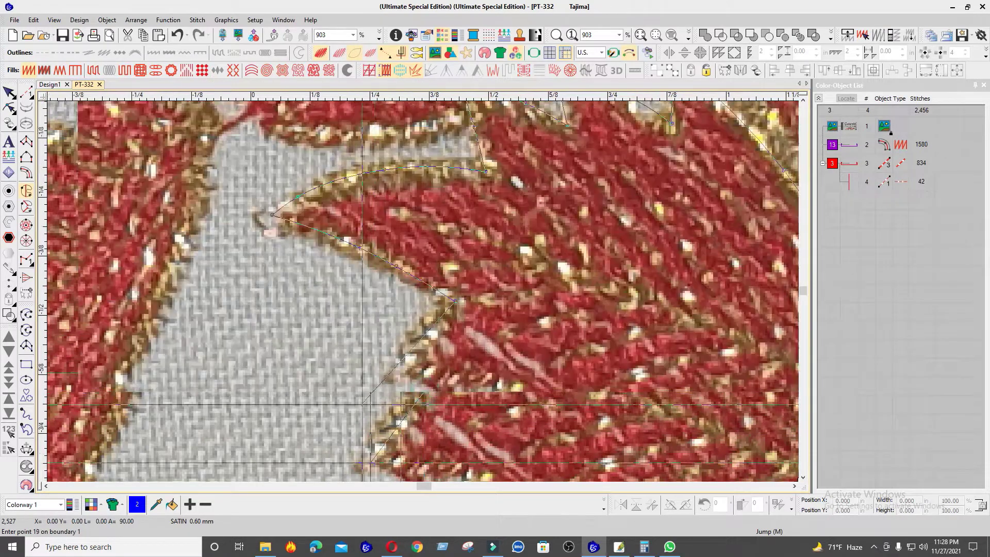
{"action": "left_click", "coordinate": [394, 374]}
{"action": "right_click", "coordinate": [452, 383]}
{"action": "left_click", "coordinate": [512, 387]}
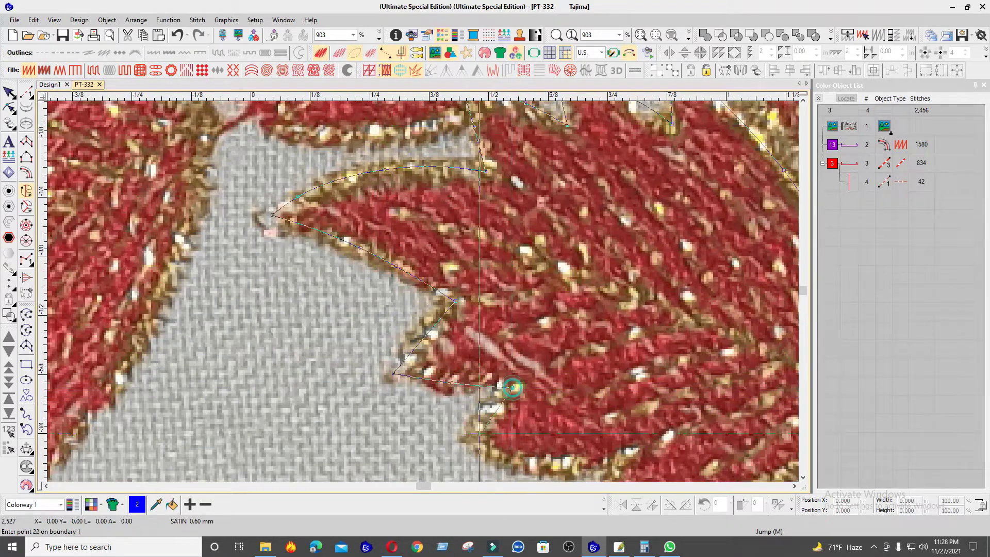
{"action": "left_click", "coordinate": [475, 441]}
{"action": "left_click", "coordinate": [596, 371]}
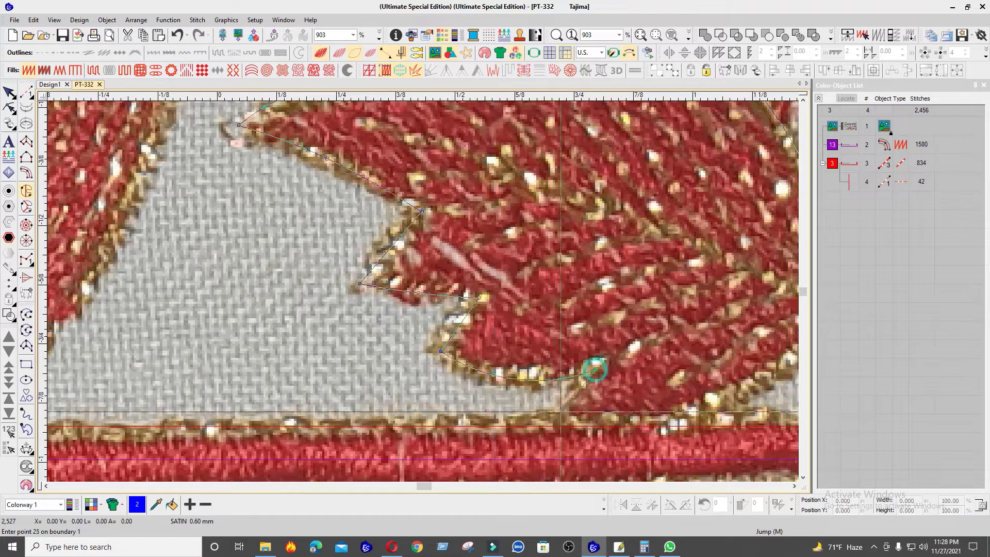
Step: Trace the last lower point and the bottom edge back to the leaf's base, and close the outline
{"action": "left_click", "coordinate": [541, 432]}
{"action": "right_click", "coordinate": [718, 410]}
{"action": "right_click", "coordinate": [638, 306]}
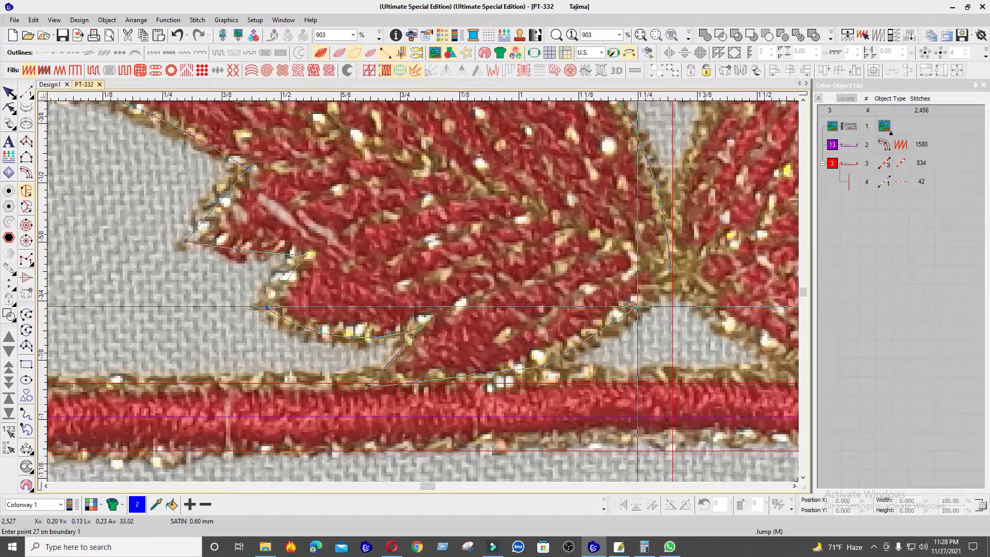
{"action": "key", "text": "Return"}
{"action": "scroll", "coordinate": [526, 295], "scroll_direction": "down", "scroll_amount": 2}
{"action": "key", "text": "Return"}
Step: Set the stitch angle from the leaf's base toward its upper left side and generate the fill
{"action": "left_click", "coordinate": [489, 274]}
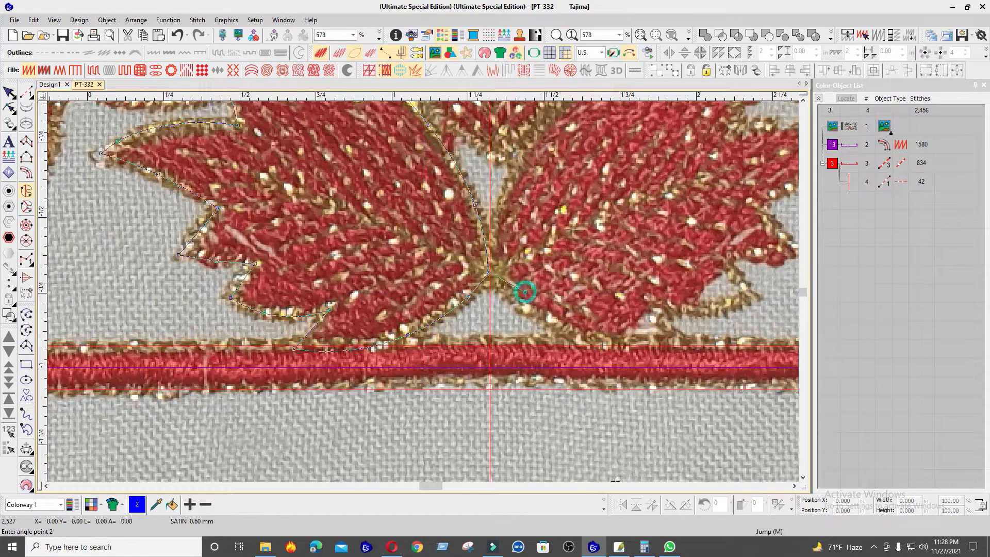
{"action": "left_click", "coordinate": [206, 154]}
{"action": "key", "text": "Escape"}
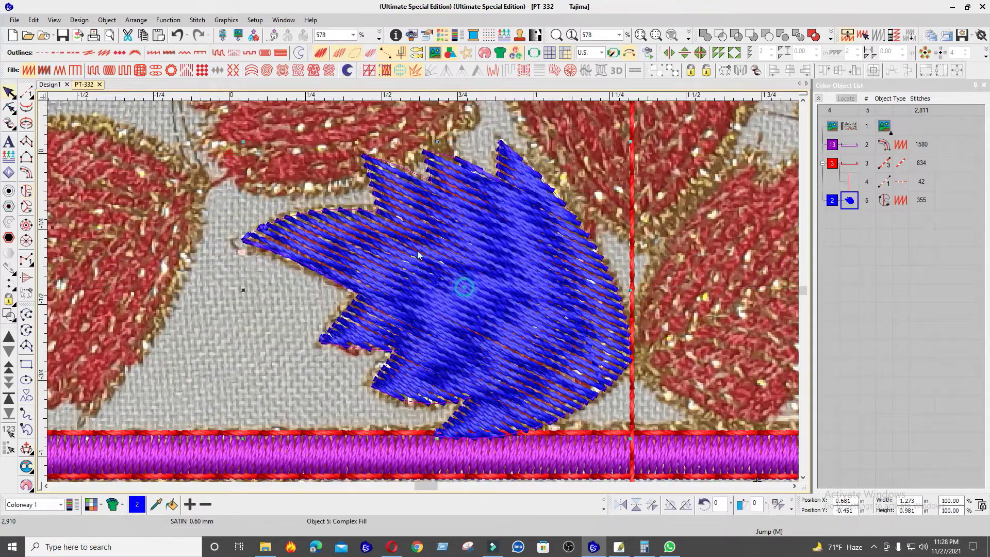
Step: Convert the blue leaf's fill to tatami stitches
{"action": "left_click", "coordinate": [93, 70]}
{"action": "scroll", "coordinate": [562, 335], "scroll_direction": "down", "scroll_amount": 3}
{"action": "scroll", "coordinate": [361, 268], "scroll_direction": "up", "scroll_amount": 2}
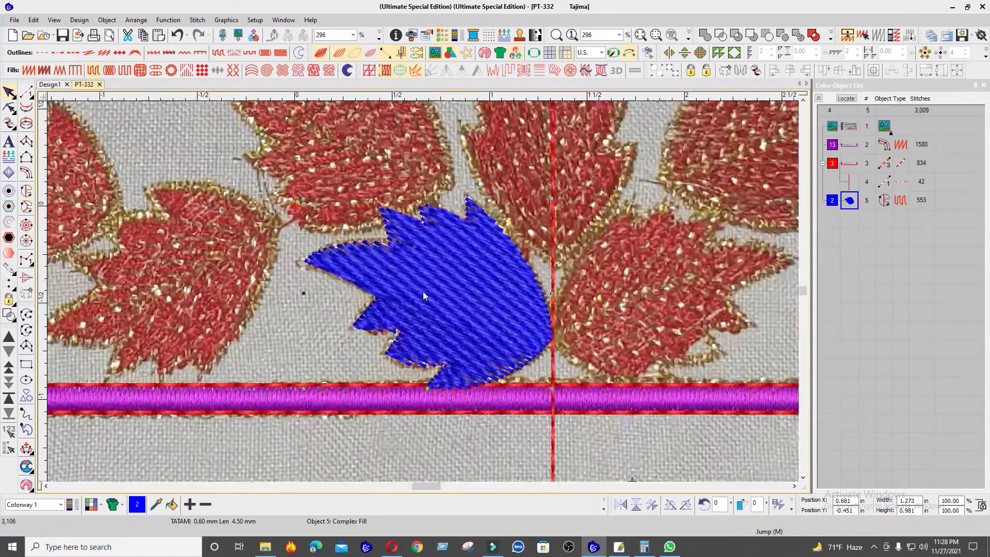
Step: Reshape the leaf outline by moving the base point onto the vertical guide and nudging the curve point above it left
{"action": "scroll", "coordinate": [471, 301], "scroll_direction": "up", "scroll_amount": 1}
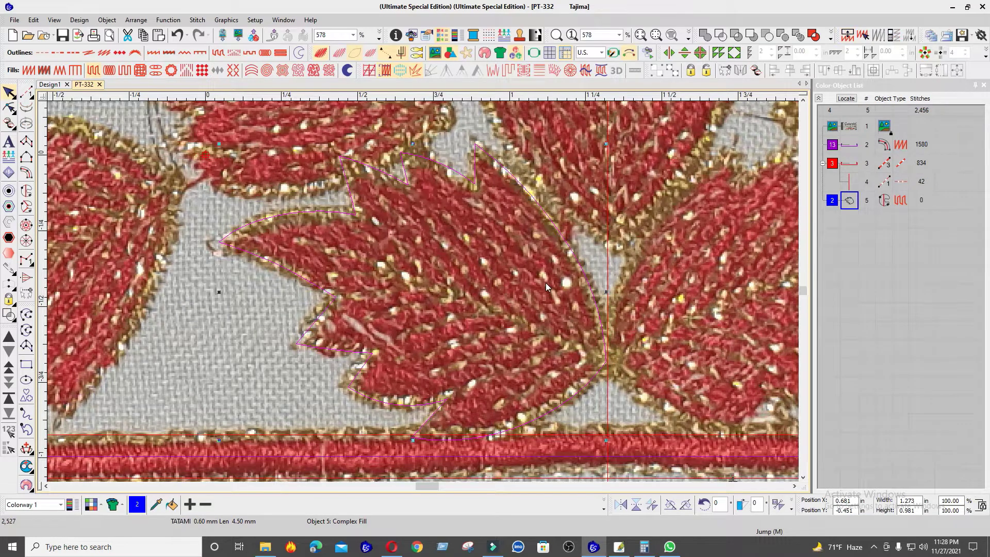
{"action": "scroll", "coordinate": [423, 291], "scroll_direction": "up", "scroll_amount": 1}
{"action": "key", "text": "h"}
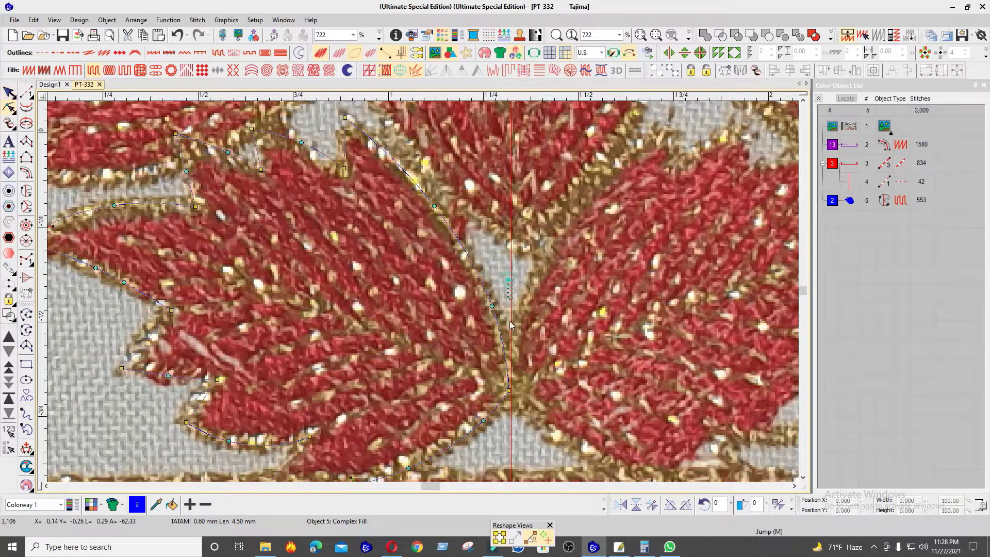
{"action": "key", "text": "Left"}
{"action": "left_click_drag", "start_coordinate": [542, 368], "coordinate": [500, 413]}
{"action": "key", "text": "Up"}
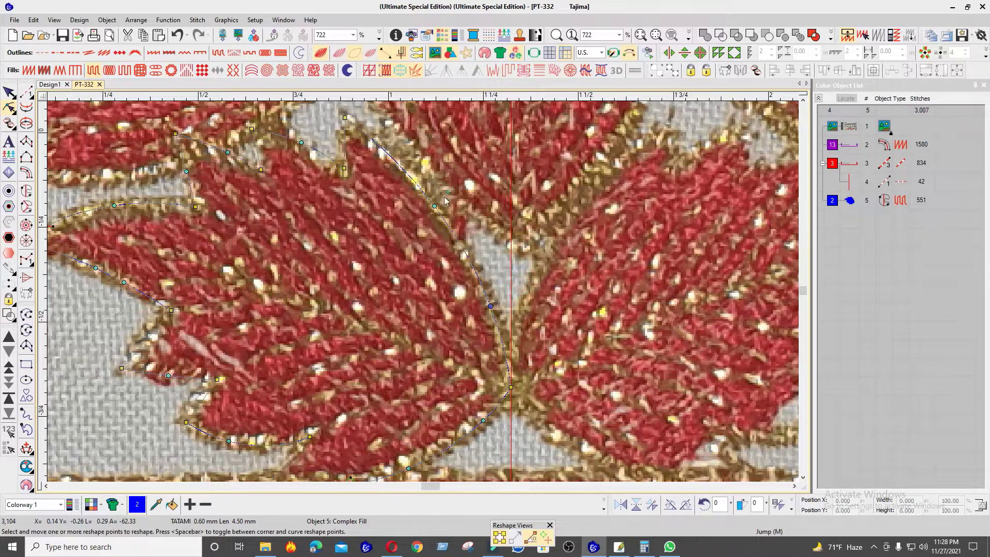
Step: Refine the leaf outline by repositioning points along its upper lobes and left side, and finish reshaping
{"action": "scroll", "coordinate": [347, 181], "scroll_direction": "up", "scroll_amount": 1}
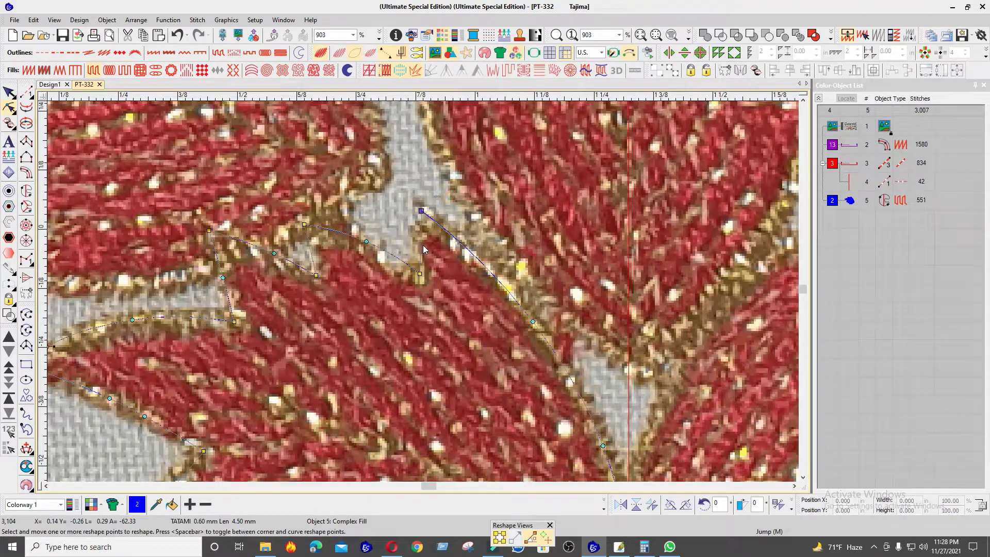
{"action": "key", "text": "Down"}
{"action": "left_click_drag", "start_coordinate": [405, 242], "coordinate": [445, 303]}
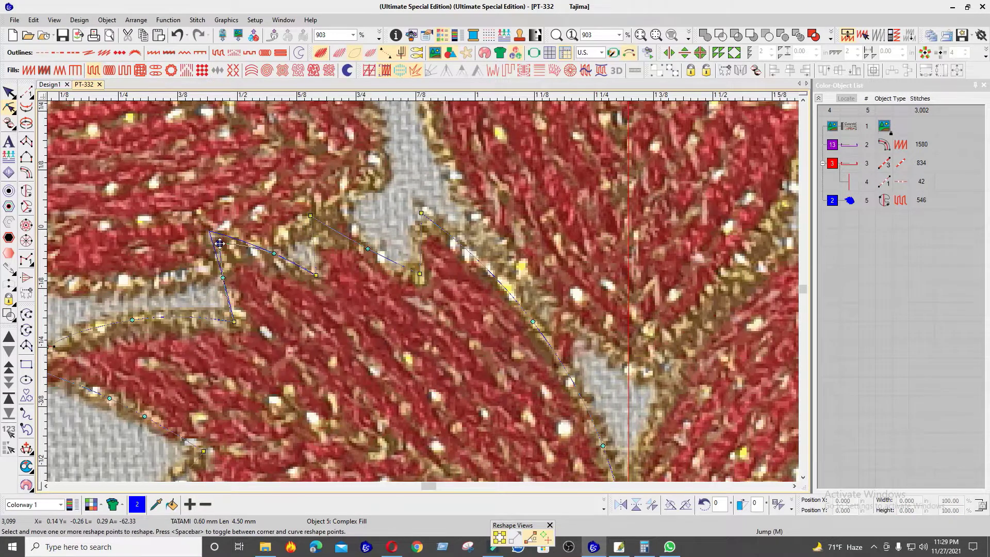
{"action": "scroll", "coordinate": [217, 312], "scroll_direction": "down", "scroll_amount": 1}
{"action": "scroll", "coordinate": [424, 296], "scroll_direction": "up", "scroll_amount": 1}
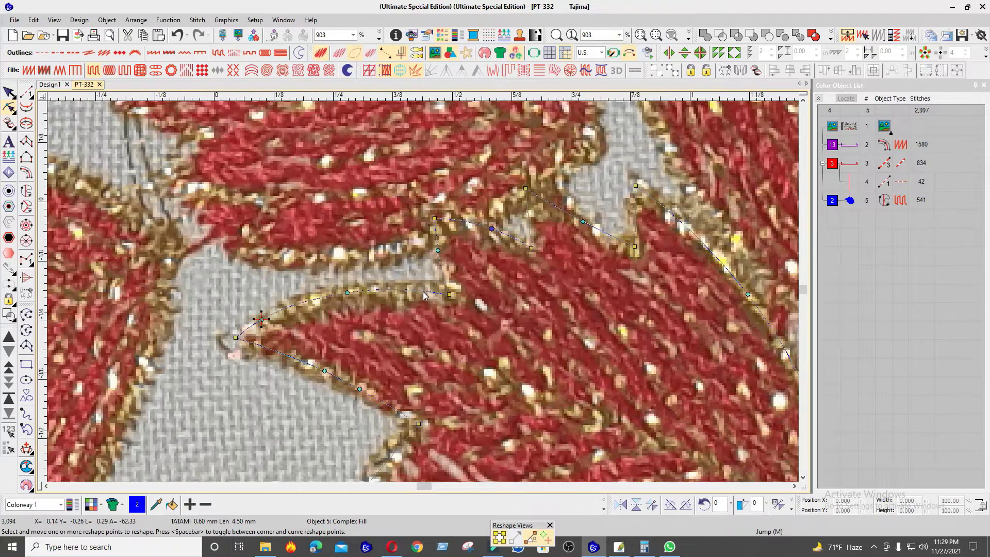
{"action": "scroll", "coordinate": [429, 315], "scroll_direction": "down", "scroll_amount": 2}
{"action": "scroll", "coordinate": [438, 402], "scroll_direction": "up", "scroll_amount": 1}
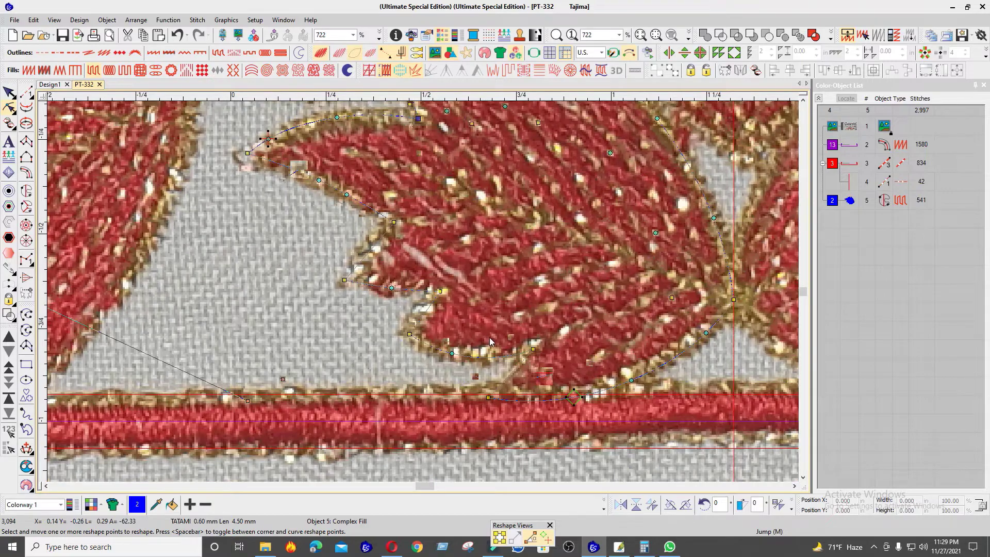
{"action": "scroll", "coordinate": [490, 337], "scroll_direction": "down", "scroll_amount": 4}
{"action": "key", "text": "s"}
{"action": "scroll", "coordinate": [423, 288], "scroll_direction": "up", "scroll_amount": 1}
{"action": "key", "text": "Escape"}
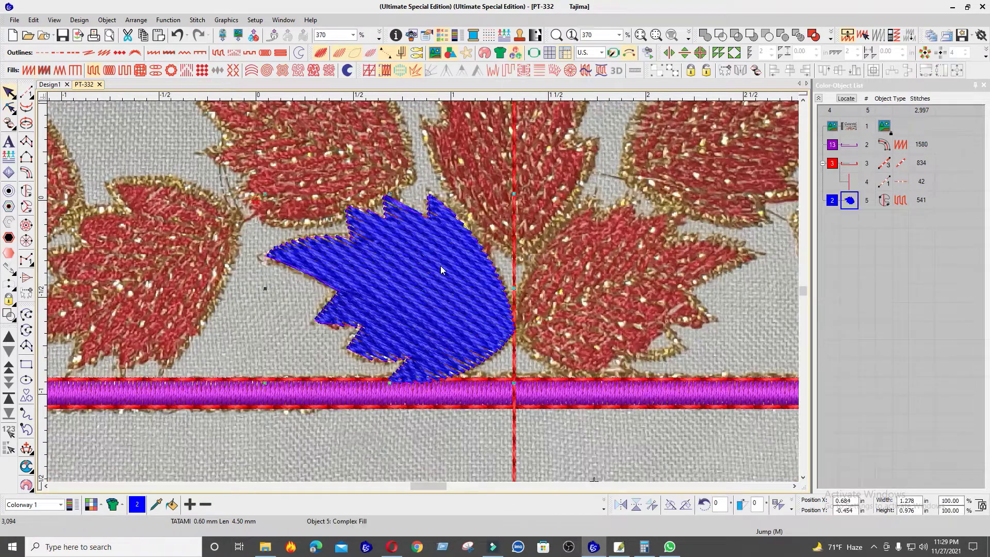
Step: Duplicate the blue leaf fill and convert the copy to a satin column outline
{"action": "key", "text": "ctrl+d"}
{"action": "left_click", "coordinate": [155, 57]}
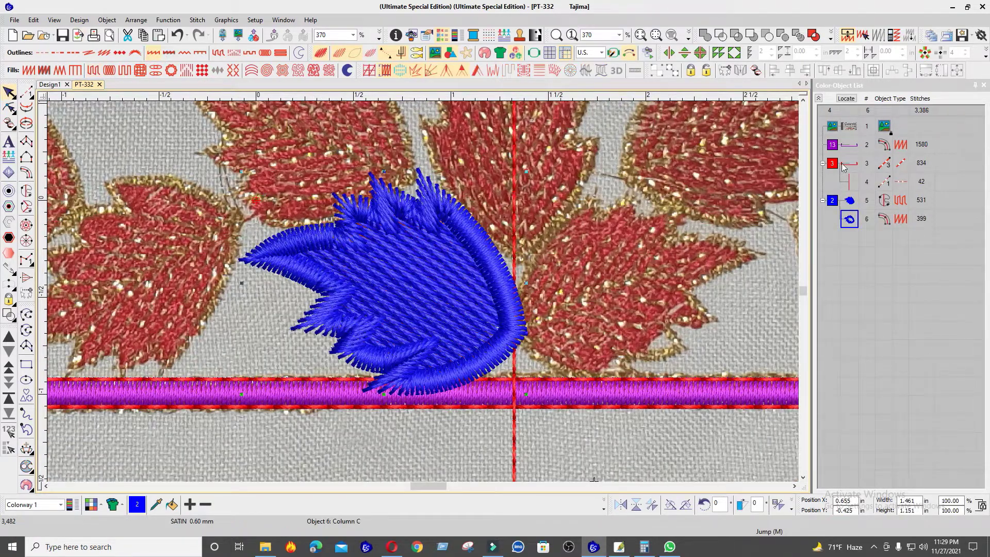
Step: Switch the measurement units to metric and set the satin outline's column width to 1.00 mm
{"action": "right_click", "coordinate": [440, 181]}
{"action": "left_click", "coordinate": [459, 179]}
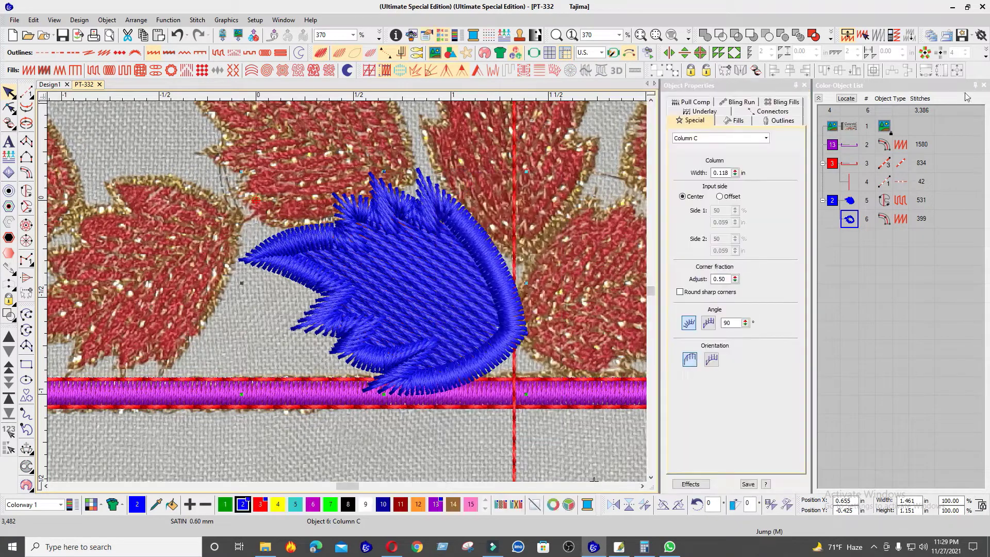
{"action": "left_click", "coordinate": [593, 64]}
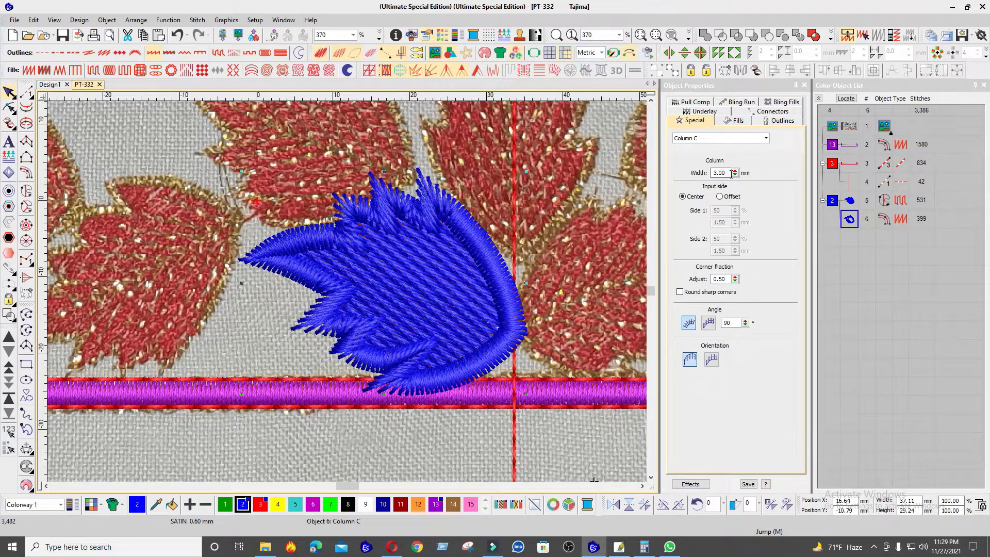
{"action": "type", "text": "1"}
{"action": "key", "text": "Return"}
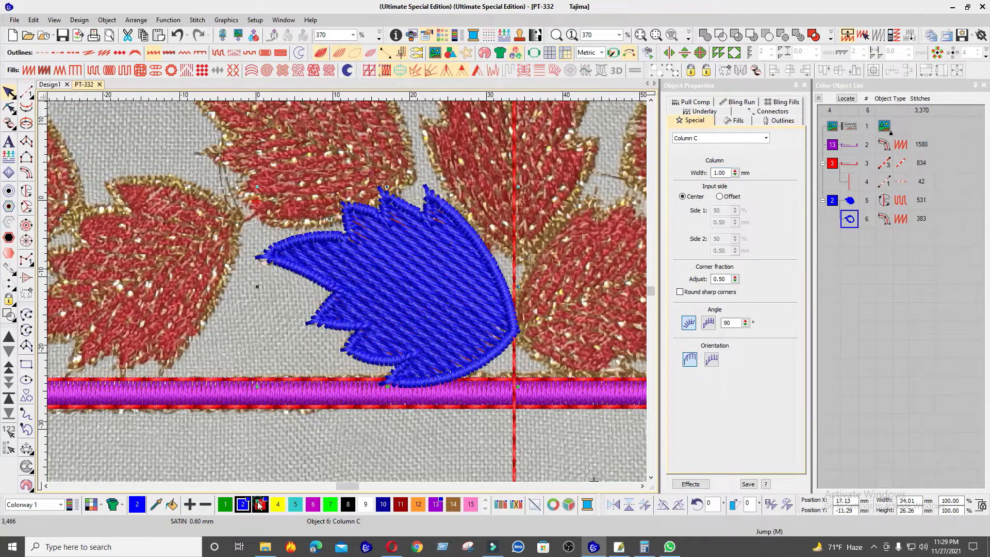
Step: Recolour the satin leaf outline to red colour 3 and turn on mitre corners and cap corners for it
{"action": "left_click", "coordinate": [260, 504]}
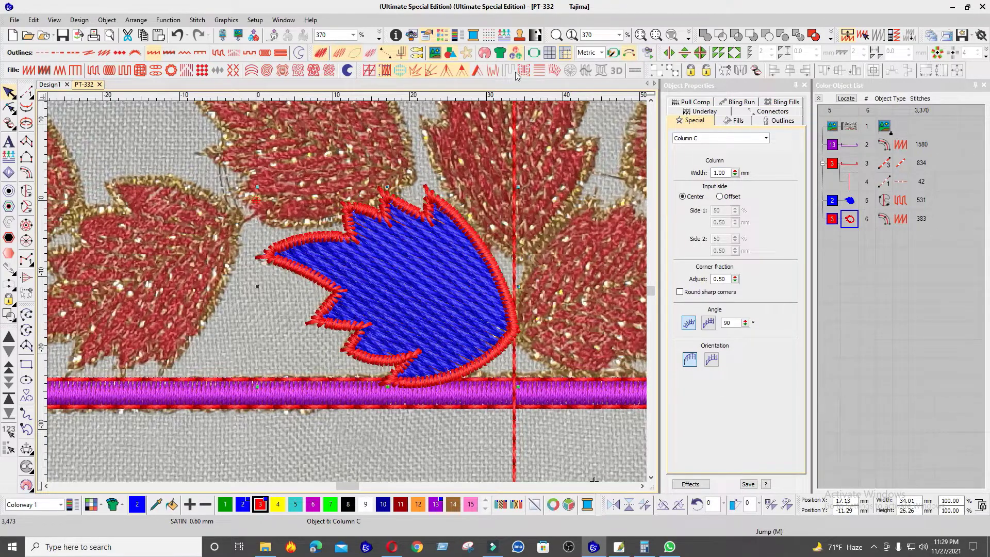
{"action": "left_click", "coordinate": [462, 72]}
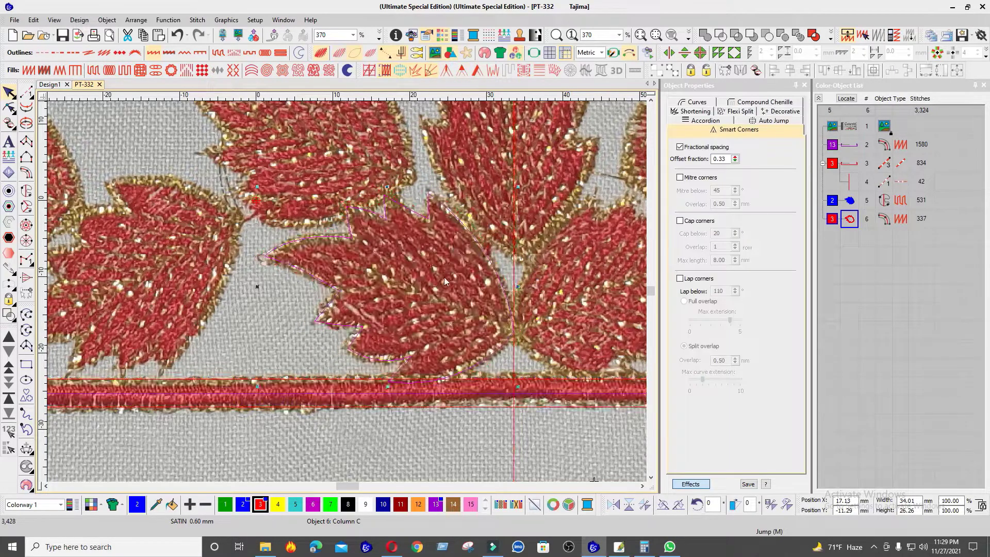
{"action": "scroll", "coordinate": [419, 285], "scroll_direction": "up", "scroll_amount": 1}
{"action": "key", "text": "Escape"}
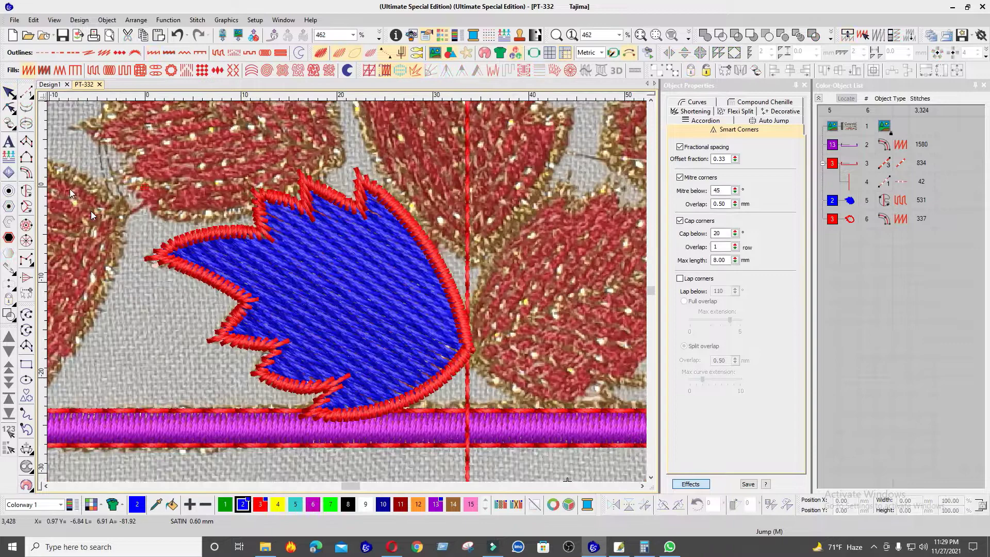
Step: Draw the leaf's central vein as a run stitch from the base toward the left tip and colour it red
{"action": "left_click", "coordinate": [25, 92]}
{"action": "key", "text": "s"}
{"action": "scroll", "coordinate": [393, 293], "scroll_direction": "up", "scroll_amount": 1}
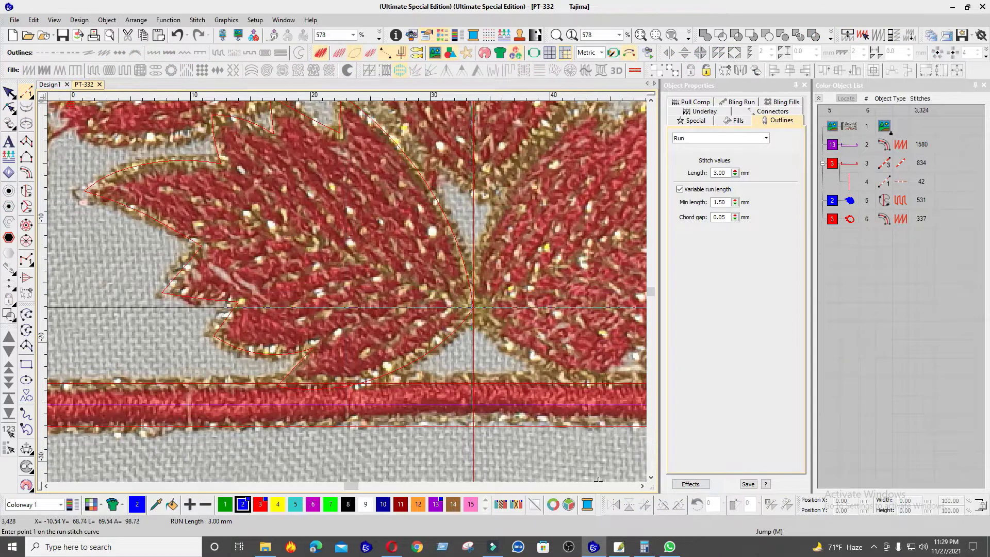
{"action": "left_click", "coordinate": [473, 308]}
{"action": "left_click", "coordinate": [326, 243]}
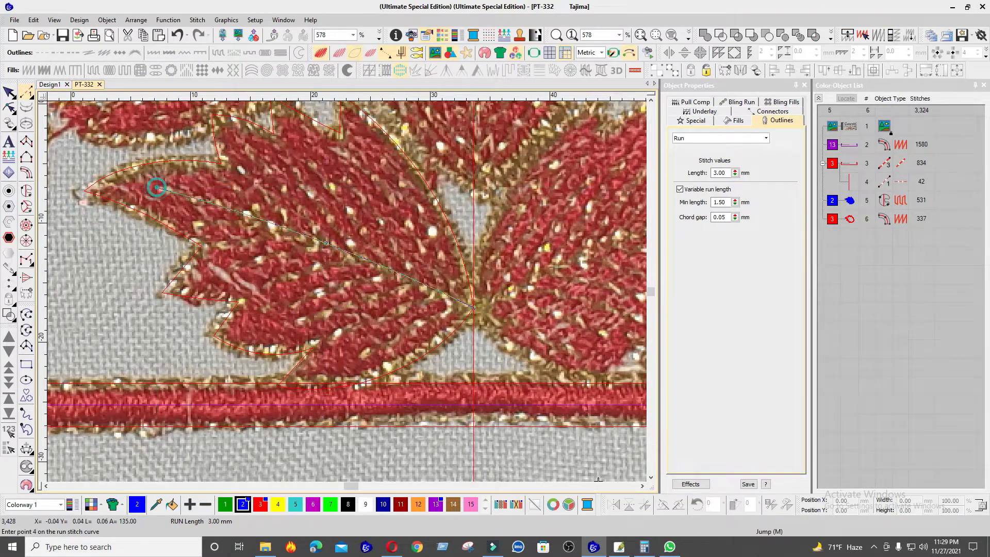
{"action": "left_click", "coordinate": [157, 187]}
{"action": "key", "text": "Return"}
{"action": "left_click", "coordinate": [261, 505]}
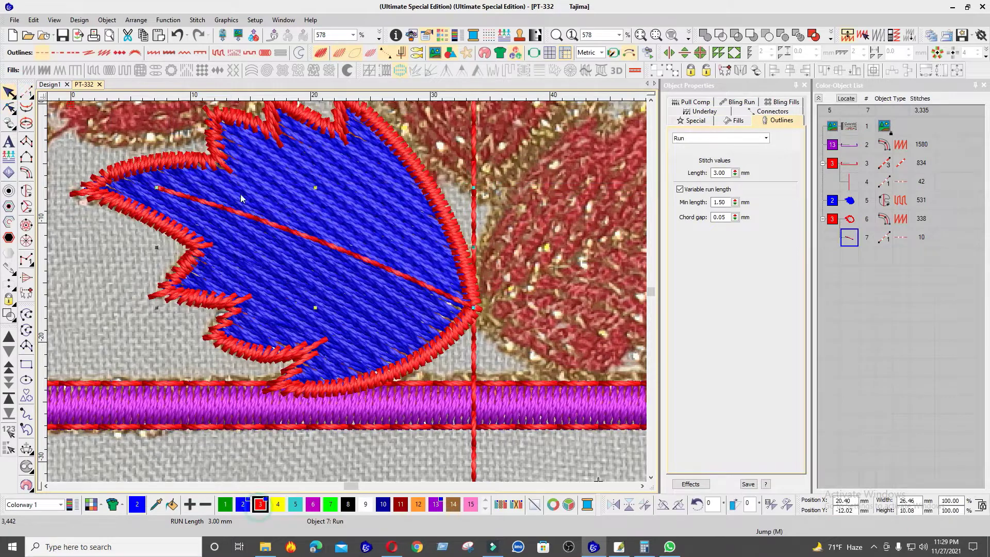
Step: With red as the current colour, draw a curved run-stitch vein from near the base up inside the leaf's right edge and adjust its middle point
{"action": "key", "text": "Escape"}
{"action": "left_click", "coordinate": [239, 500]}
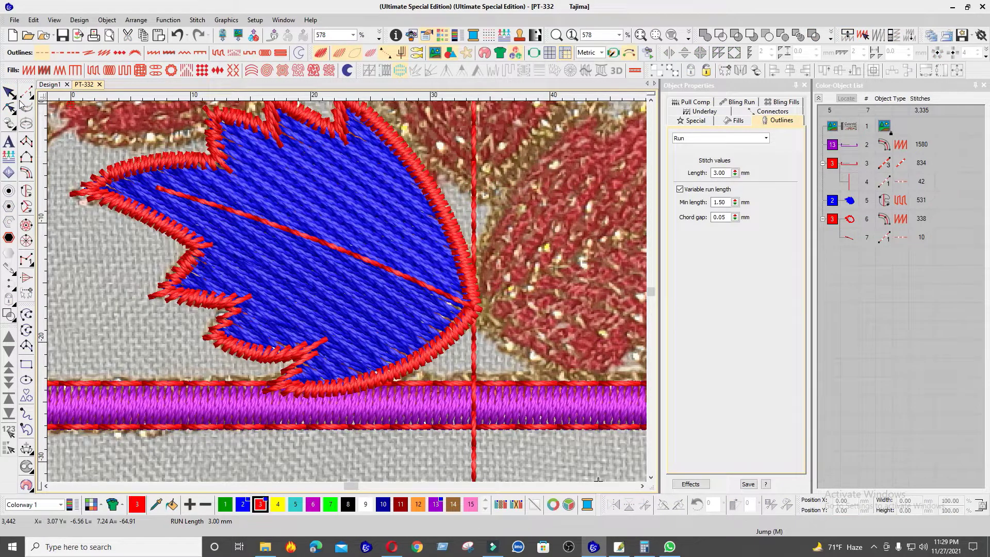
{"action": "left_click", "coordinate": [26, 92]}
{"action": "scroll", "coordinate": [311, 188], "scroll_direction": "up", "scroll_amount": 1}
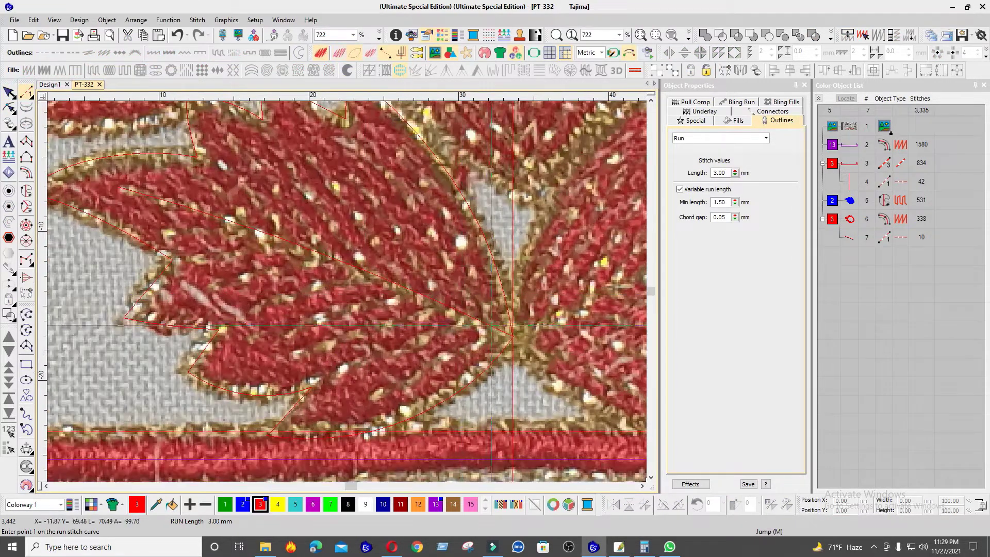
{"action": "left_click", "coordinate": [493, 325]}
{"action": "left_click", "coordinate": [457, 225]}
{"action": "left_click", "coordinate": [400, 152]}
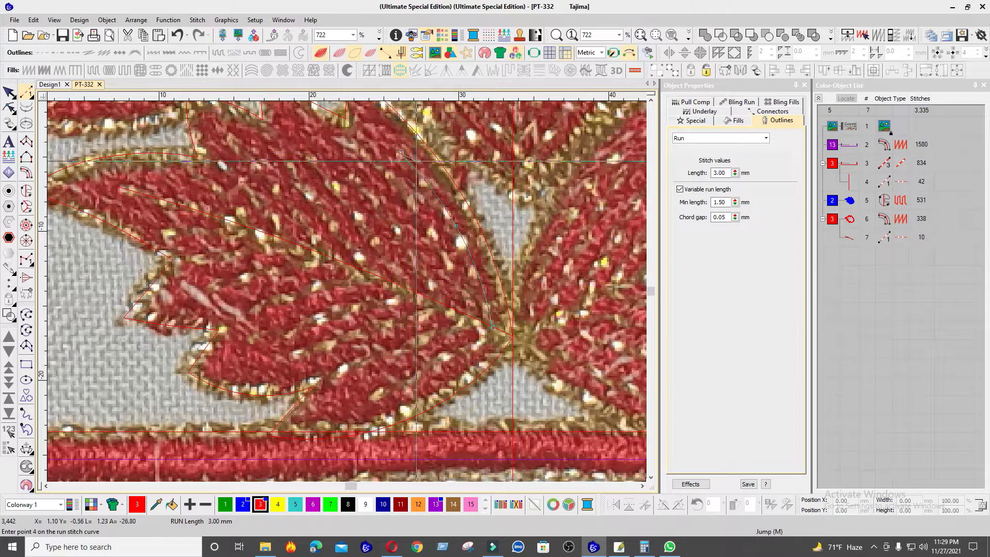
{"action": "key", "text": "Return"}
{"action": "key", "text": "h"}
{"action": "left_click", "coordinate": [458, 225]}
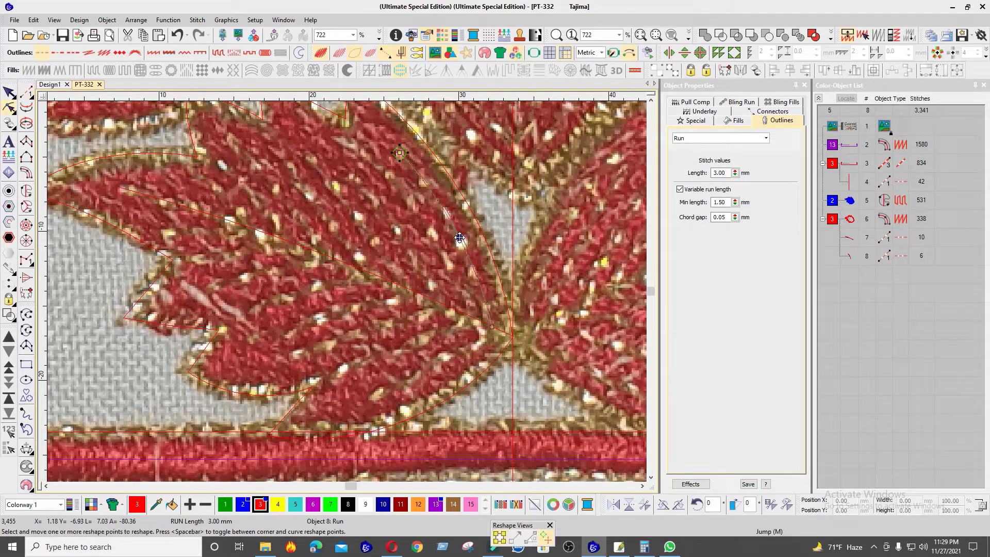
{"action": "key", "text": "Escape"}
Step: Draw four run-stitch side veins in the leaf's lower half, from the lower lobes toward the base and central vein
{"action": "left_click", "coordinate": [29, 96]}
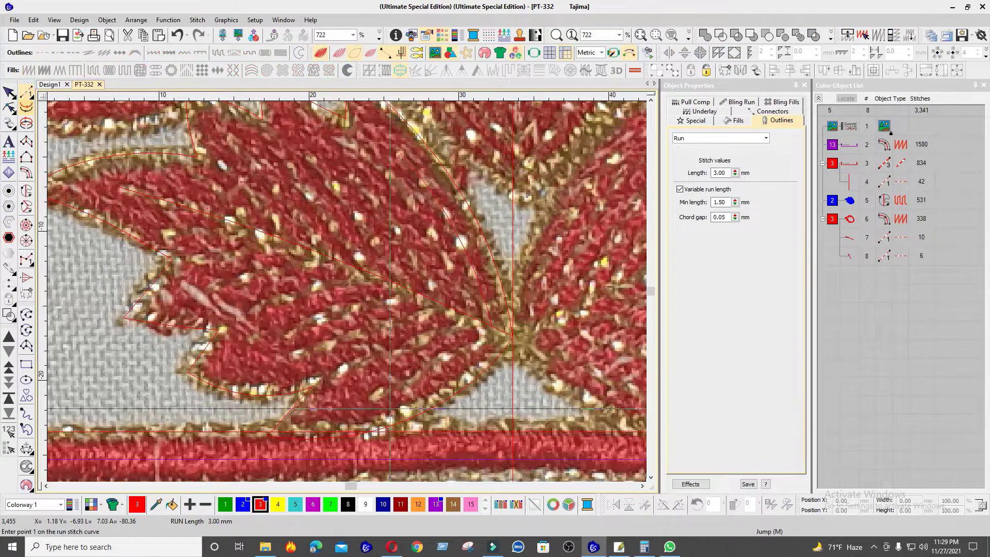
{"action": "left_click", "coordinate": [368, 401]}
{"action": "left_click", "coordinate": [497, 331]}
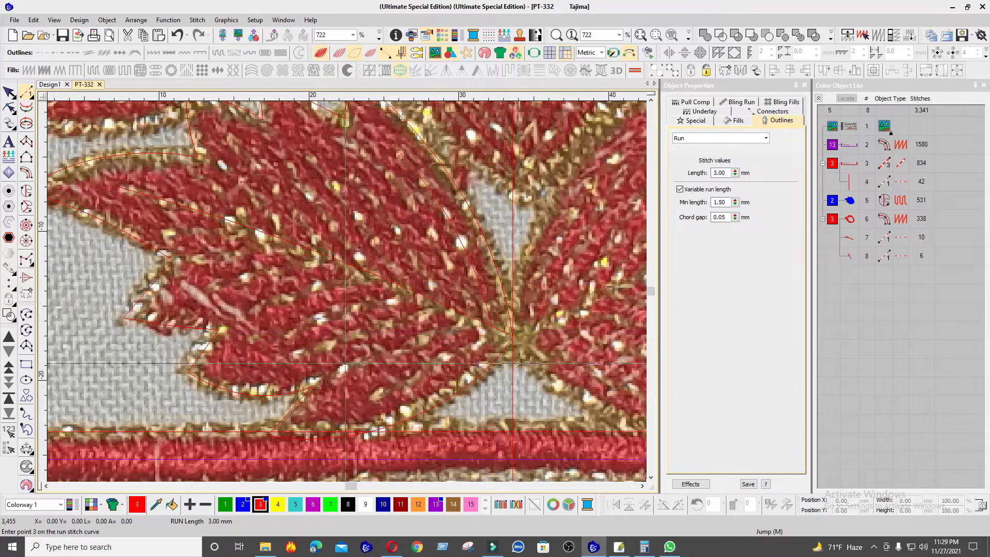
{"action": "key", "text": "Return"}
{"action": "left_click", "coordinate": [330, 375]}
{"action": "key", "text": "Return"}
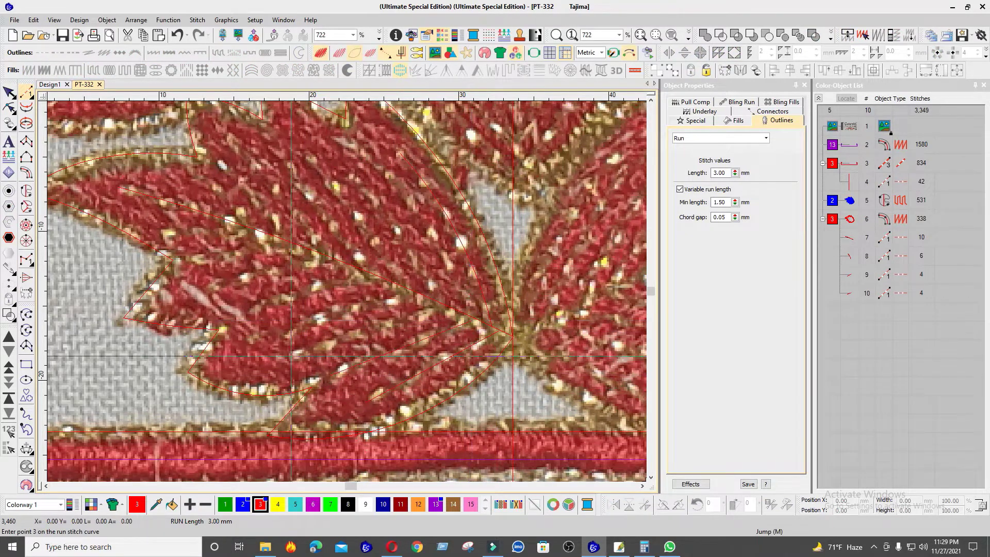
{"action": "left_click", "coordinate": [291, 356]}
{"action": "left_click", "coordinate": [449, 308]}
{"action": "key", "text": "Return"}
{"action": "left_click", "coordinate": [255, 343]}
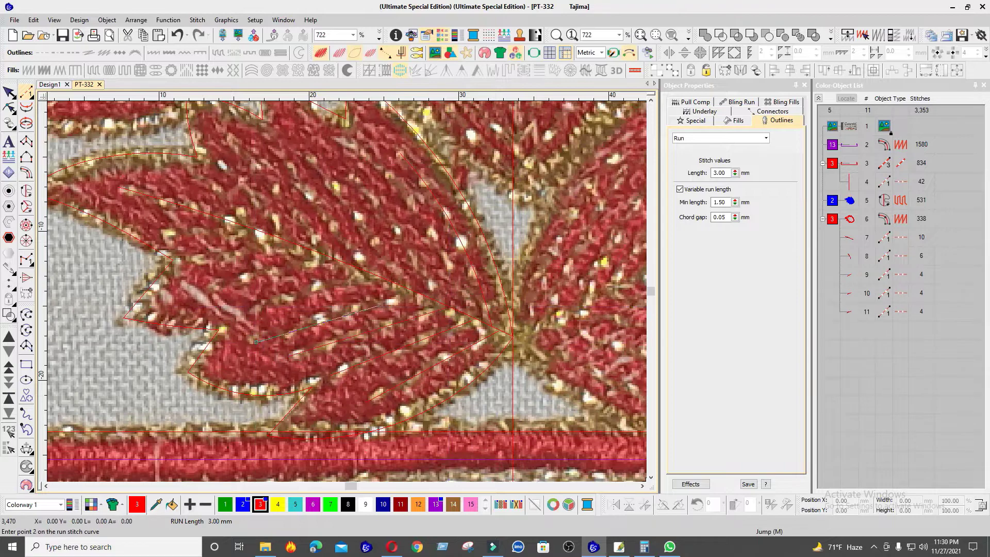
{"action": "key", "text": "Return"}
Step: Continue the run-stitch side veins below the central vein, working up through the left lobe toward the leaf's left tip
{"action": "left_click", "coordinate": [230, 316]}
{"action": "left_click", "coordinate": [301, 295]}
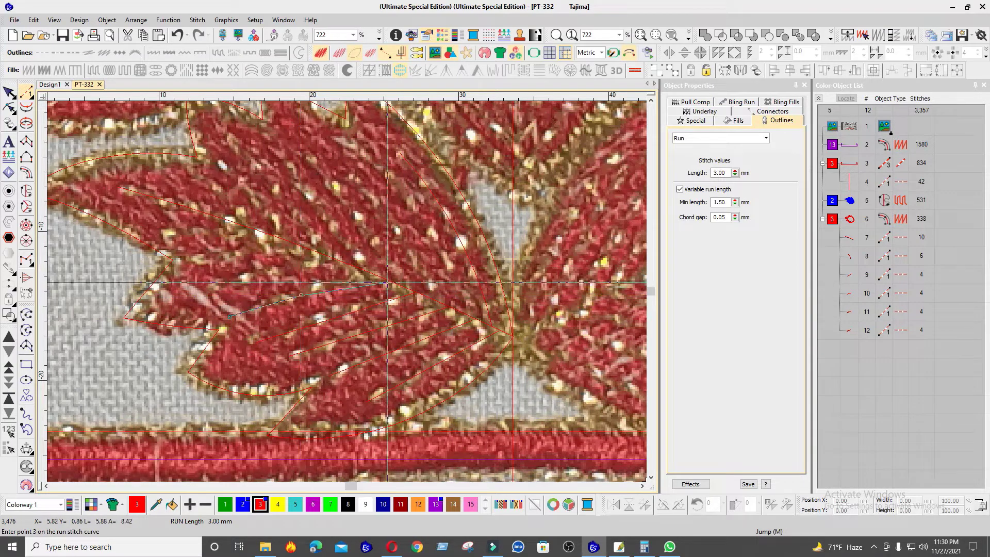
{"action": "left_click", "coordinate": [377, 278]}
{"action": "key", "text": "Return"}
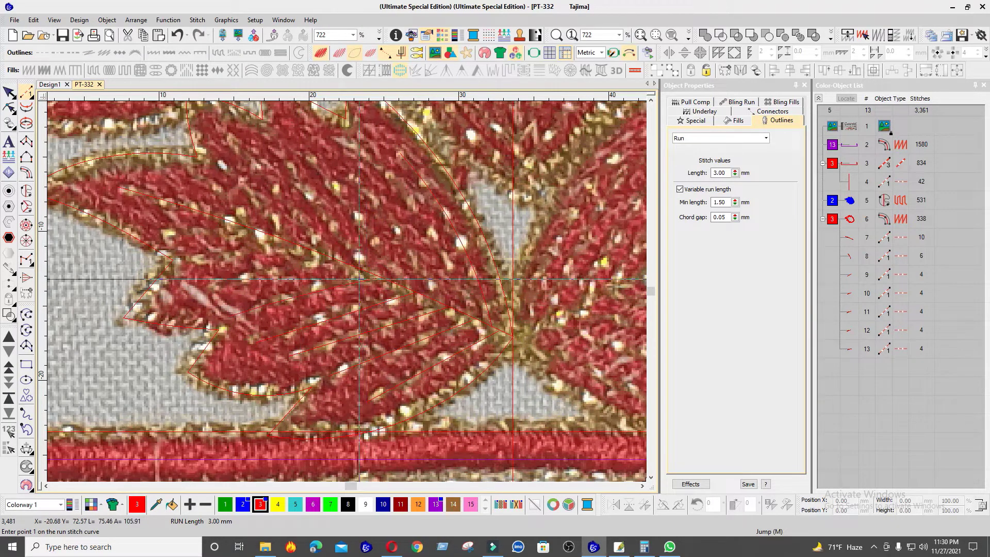
{"action": "left_click", "coordinate": [198, 287]}
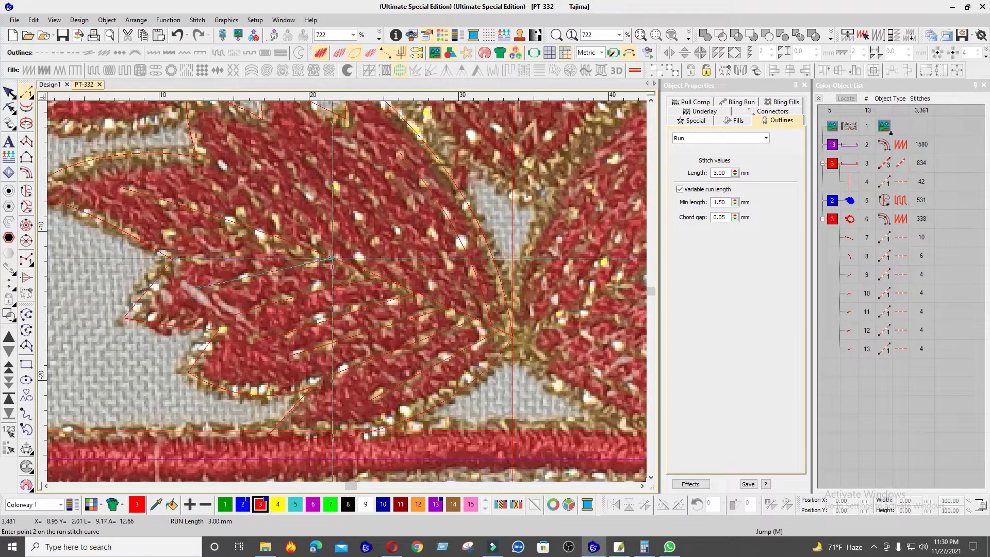
{"action": "left_click", "coordinate": [331, 258]}
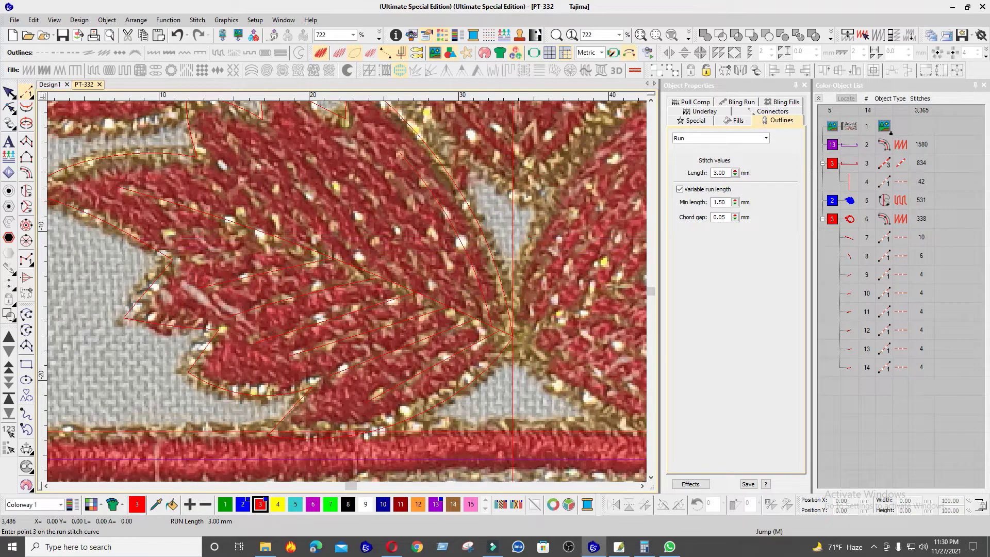
{"action": "left_click", "coordinate": [273, 231]}
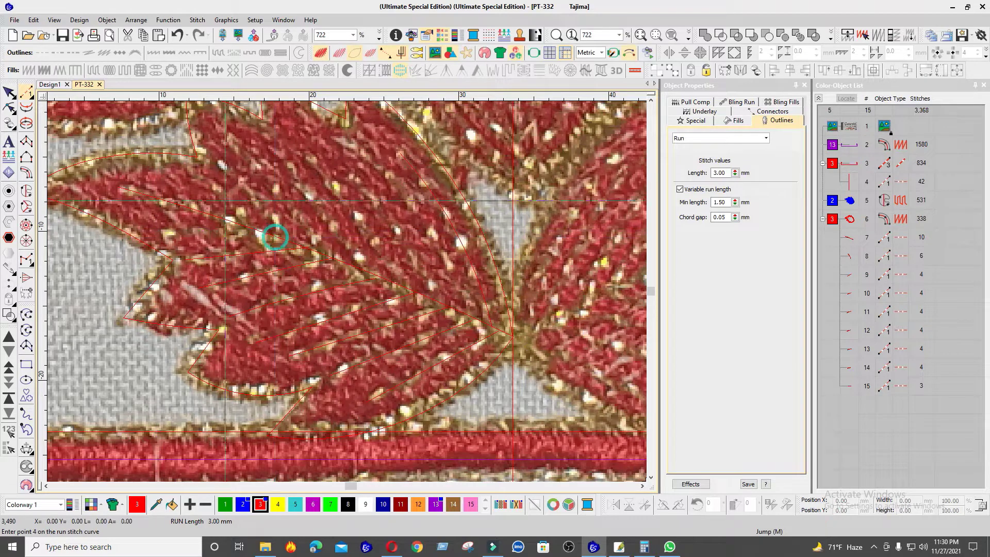
{"action": "key", "text": "Return"}
Step: Draw two curved three-point run-stitch veins above the central vein, from the upper left edge down to it
{"action": "left_click", "coordinate": [184, 169]}
{"action": "left_click", "coordinate": [227, 197]}
{"action": "left_click", "coordinate": [248, 225]}
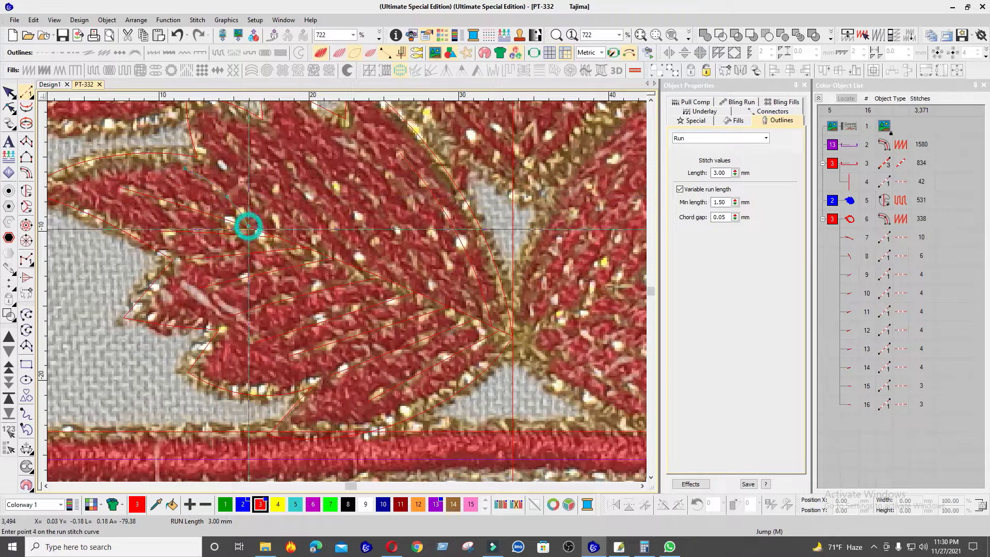
{"action": "key", "text": "Return"}
{"action": "left_click", "coordinate": [211, 154]}
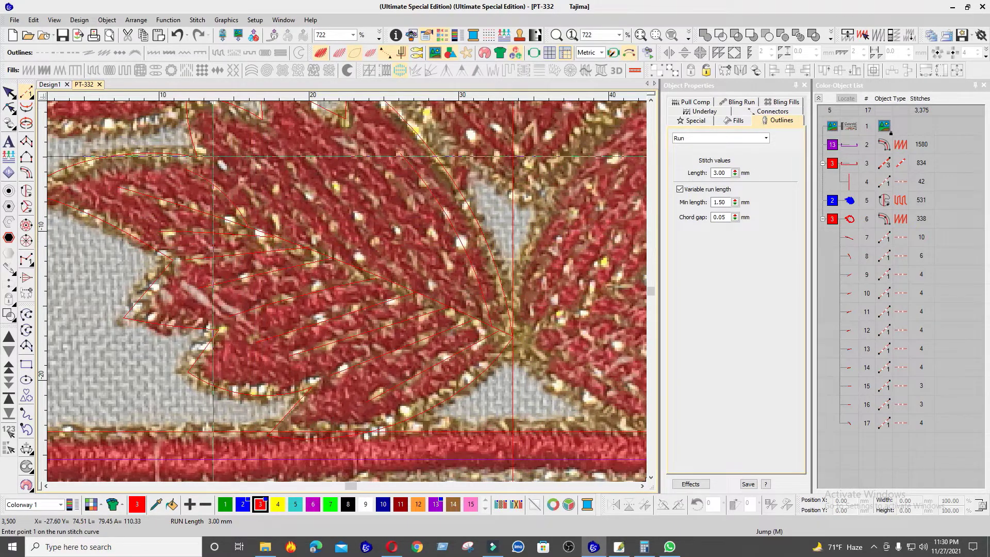
{"action": "left_click", "coordinate": [254, 194]}
{"action": "left_click", "coordinate": [292, 243]}
{"action": "key", "text": "Return"}
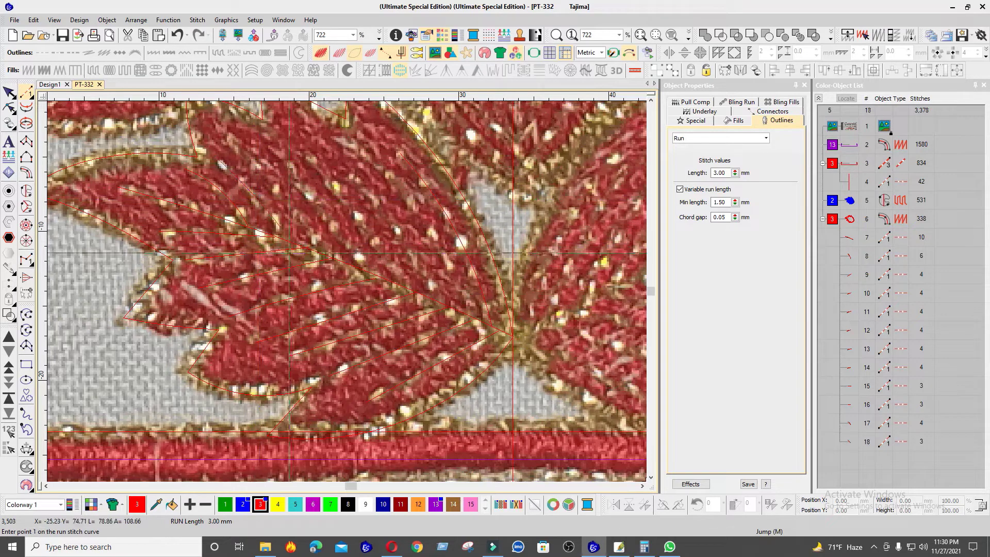
Step: Draw two run-stitch side veins above the central vein, from the leaf's upper lobes down to the central vein
{"action": "left_click", "coordinate": [226, 137]}
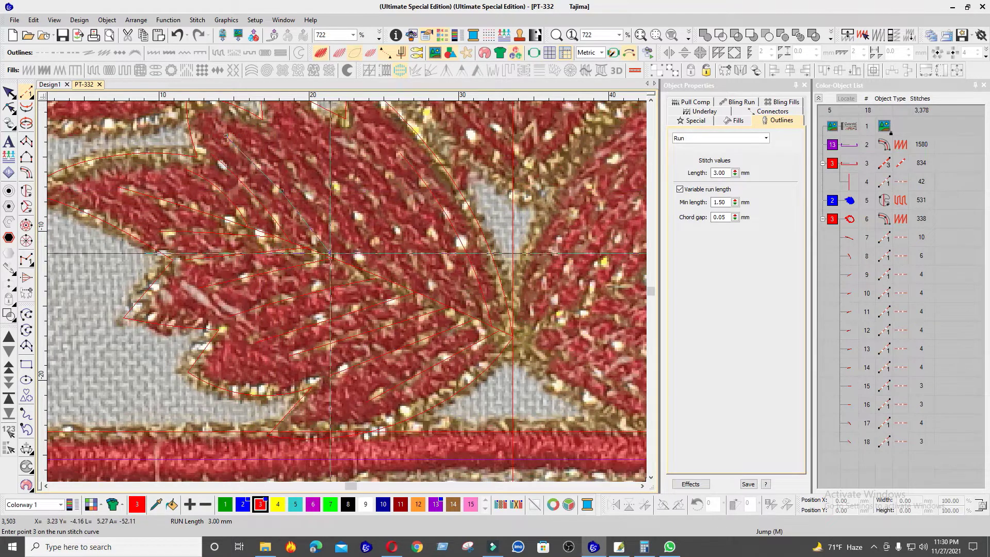
{"action": "left_click", "coordinate": [330, 254]}
{"action": "key", "text": "Return"}
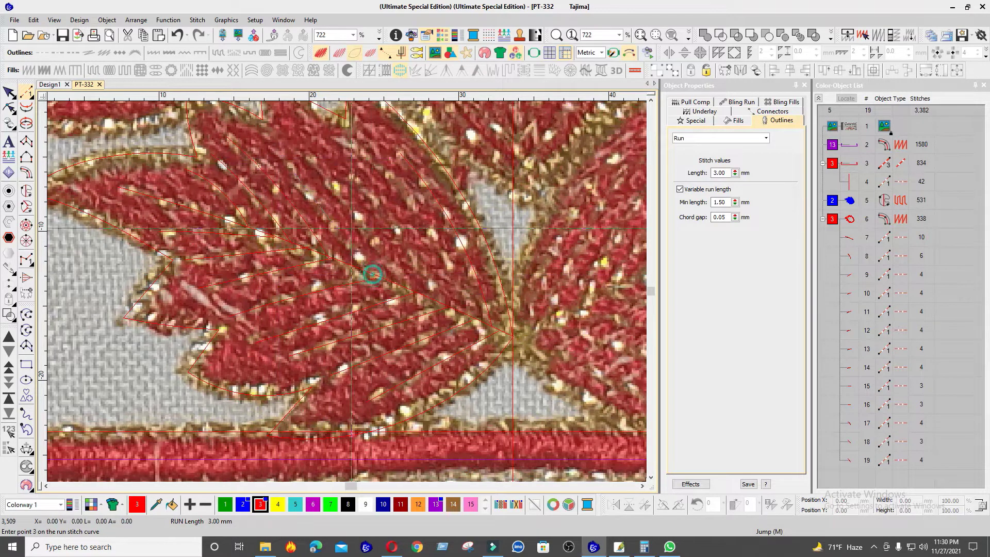
{"action": "left_click", "coordinate": [304, 143]}
{"action": "left_click", "coordinate": [357, 217]}
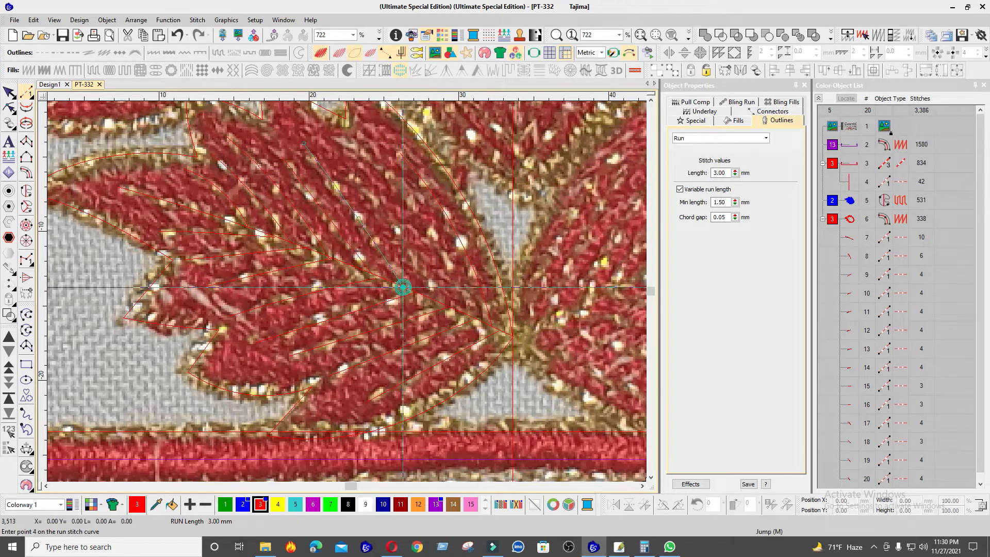
{"action": "key", "text": "Return"}
Step: Draw two more curved run-stitch veins between the previous ones and the right-edge vein, running down toward the leaf's base, and show the stitches
{"action": "left_click", "coordinate": [344, 166]}
{"action": "left_click", "coordinate": [389, 217]}
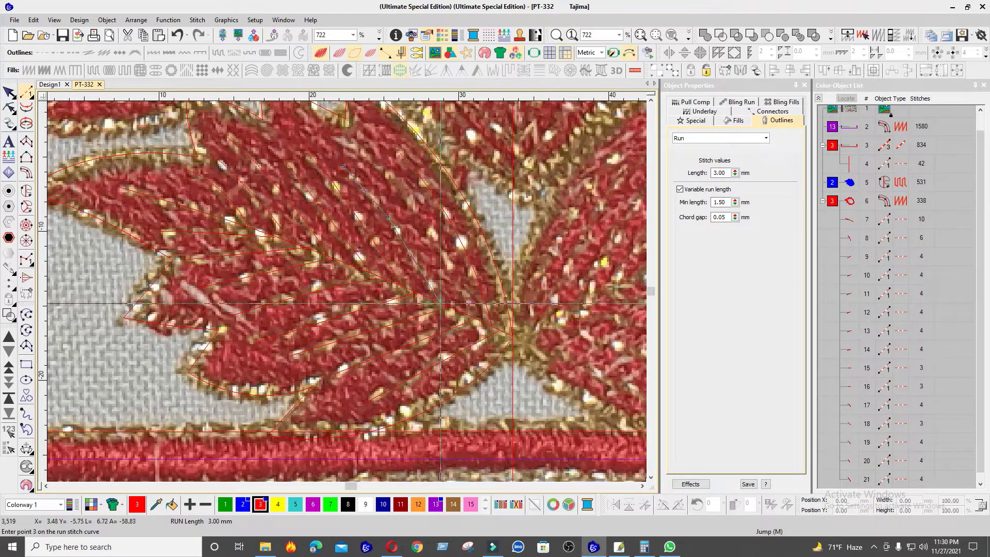
{"action": "left_click", "coordinate": [440, 303]}
{"action": "key", "text": "Return"}
{"action": "left_click", "coordinate": [356, 144]}
{"action": "left_click", "coordinate": [407, 195]}
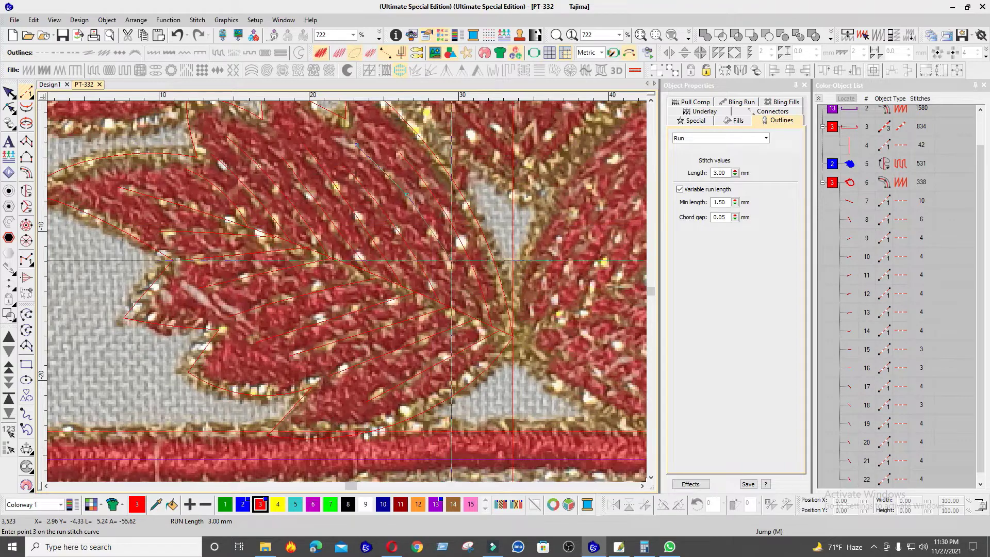
{"action": "left_click", "coordinate": [473, 319]}
{"action": "key", "text": "Return"}
{"action": "key", "text": "s"}
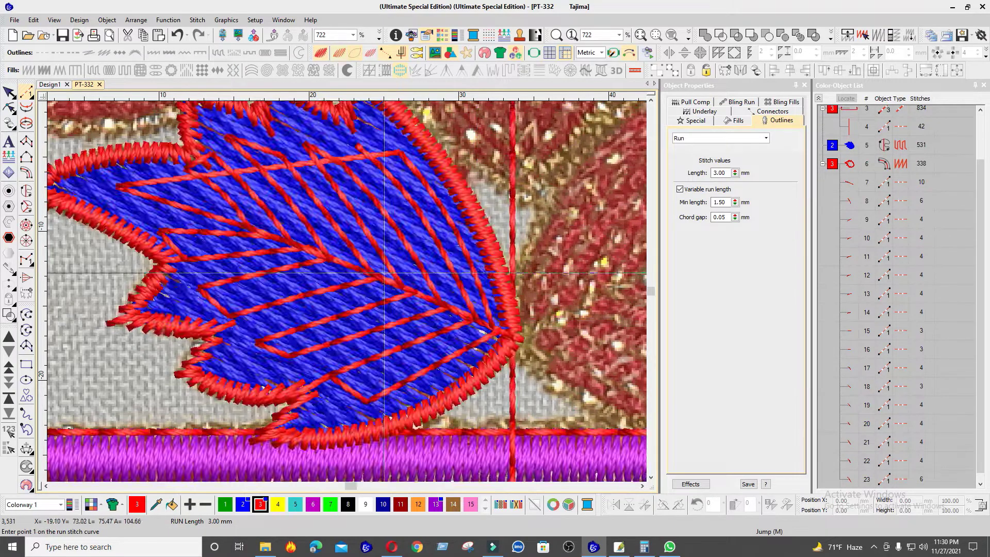
Step: Branch the leaf's red satin outline and all its run-stitch veins into one object, with entry and exit at the leaf's base
{"action": "scroll", "coordinate": [384, 273], "scroll_direction": "down", "scroll_amount": 3}
{"action": "left_click", "coordinate": [833, 164]}
{"action": "key", "text": "shift+s"}
{"action": "scroll", "coordinate": [349, 296], "scroll_direction": "down", "scroll_amount": 3}
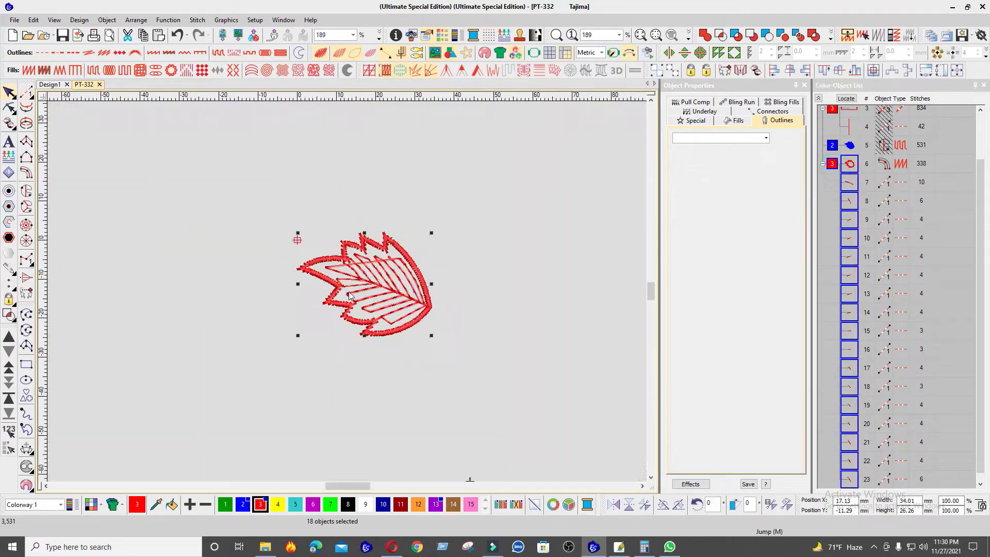
{"action": "scroll", "coordinate": [381, 299], "scroll_direction": "up", "scroll_amount": 3}
{"action": "key", "text": "i"}
{"action": "left_click", "coordinate": [478, 314]}
{"action": "left_click", "coordinate": [478, 321]}
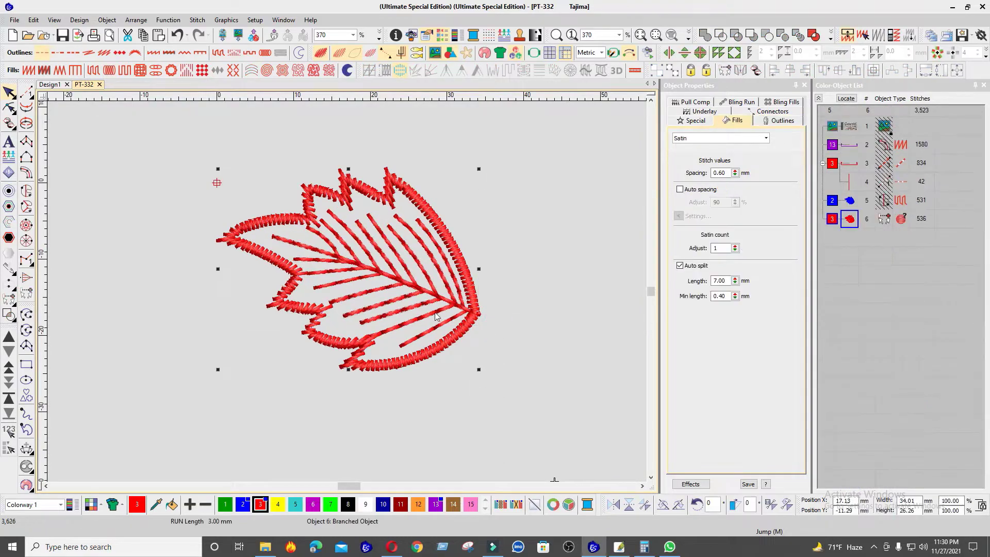
Step: Group the leaf's blue fill with its branched red object and place a duplicate over the upper reference leaf left of the centre line
{"action": "key", "text": "Escape"}
{"action": "scroll", "coordinate": [347, 293], "scroll_direction": "down", "scroll_amount": 3}
{"action": "key", "text": "shift+s"}
{"action": "scroll", "coordinate": [348, 293], "scroll_direction": "up", "scroll_amount": 2}
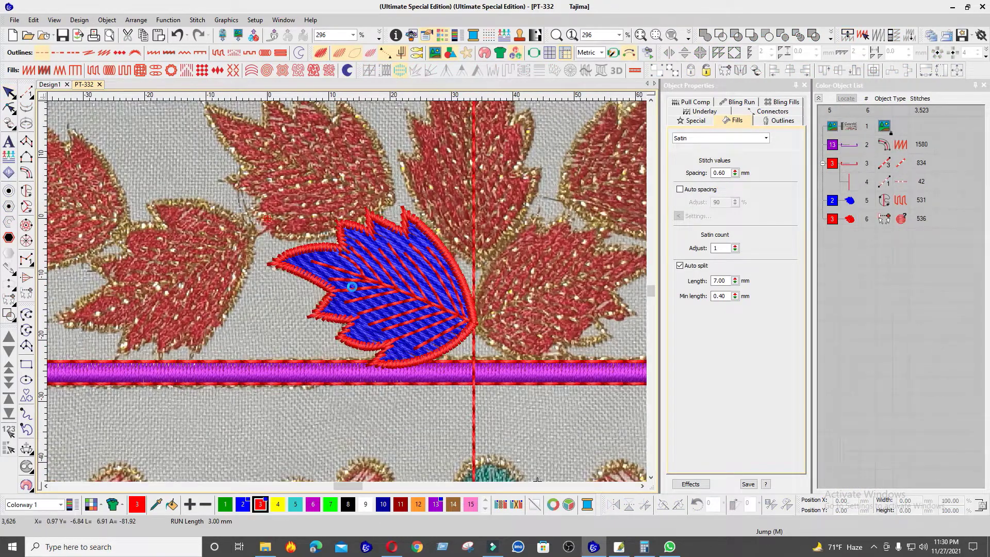
{"action": "scroll", "coordinate": [318, 243], "scroll_direction": "down", "scroll_amount": 4}
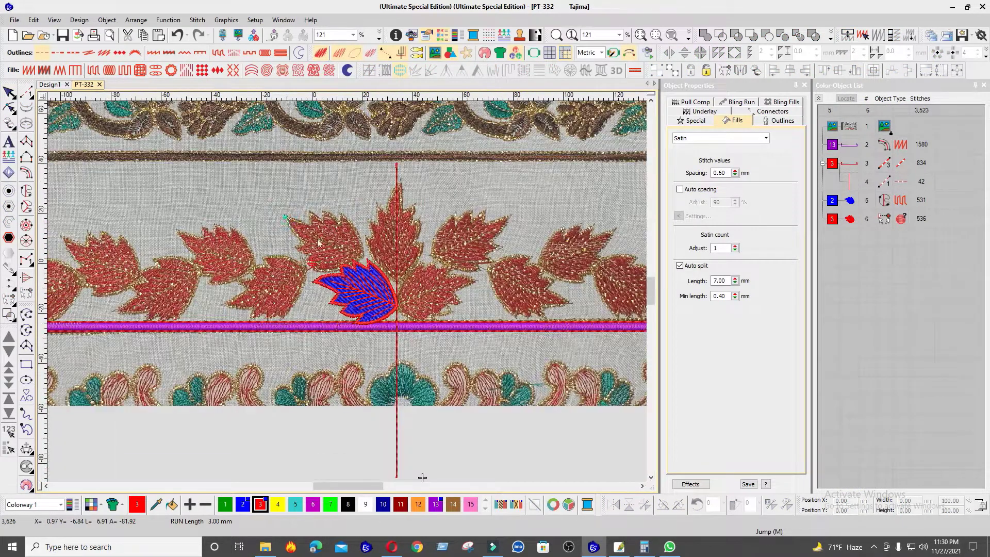
{"action": "left_click", "coordinate": [354, 294]}
{"action": "scroll", "coordinate": [354, 294], "scroll_direction": "up", "scroll_amount": 2}
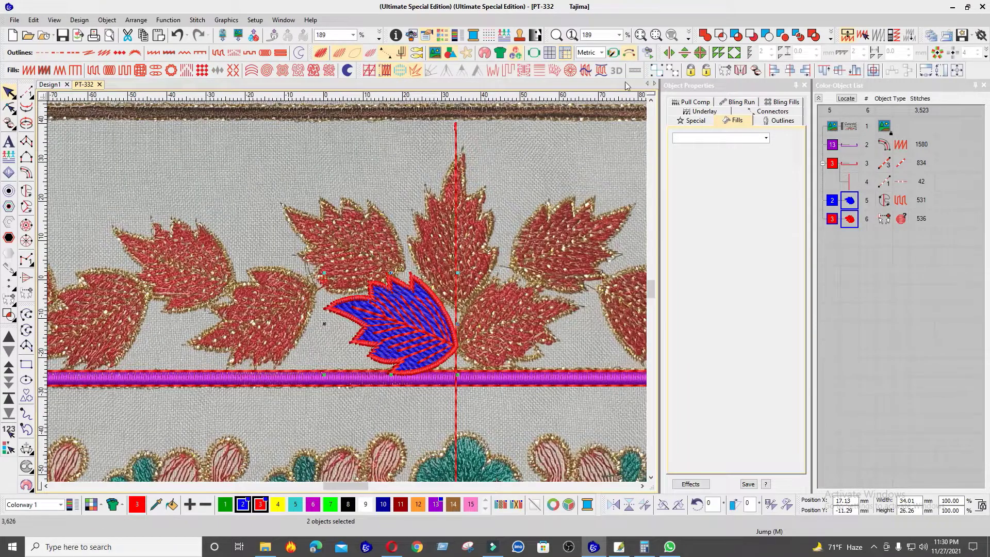
{"action": "scroll", "coordinate": [310, 289], "scroll_direction": "up", "scroll_amount": 2}
{"action": "left_click_drag", "start_coordinate": [383, 231], "coordinate": [383, 230]}
{"action": "scroll", "coordinate": [383, 231], "scroll_direction": "up", "scroll_amount": 2}
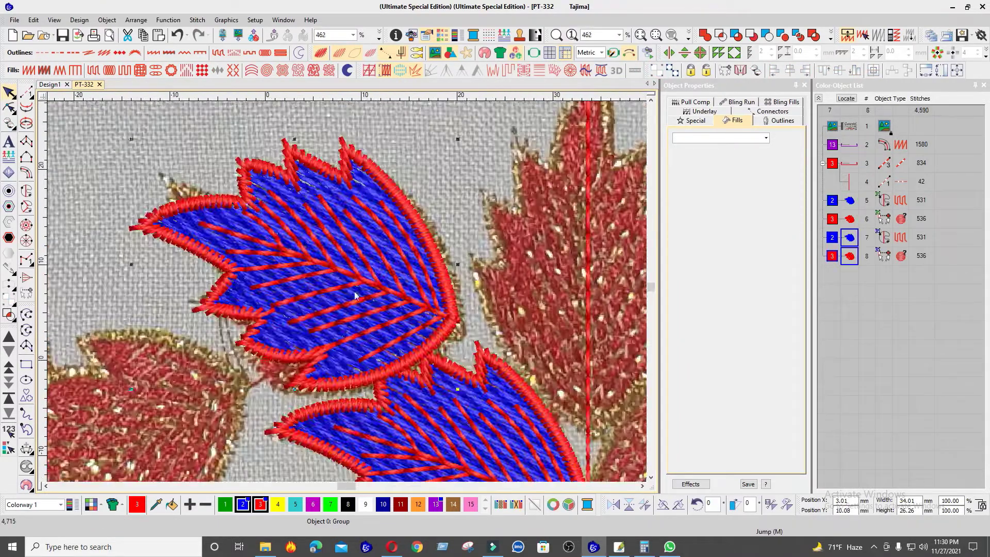
Step: Mirror the duplicated leaf vertically and rotate it to align with the upper reference leaf beneath it
{"action": "left_click", "coordinate": [629, 505]}
{"action": "scroll", "coordinate": [331, 294], "scroll_direction": "down", "scroll_amount": 1}
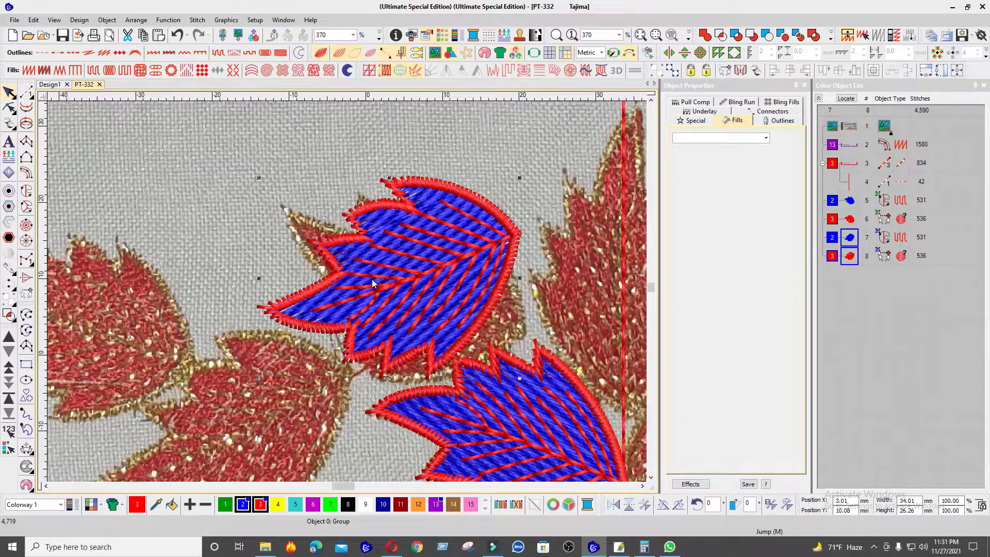
{"action": "left_click_drag", "start_coordinate": [517, 184], "coordinate": [570, 304]}
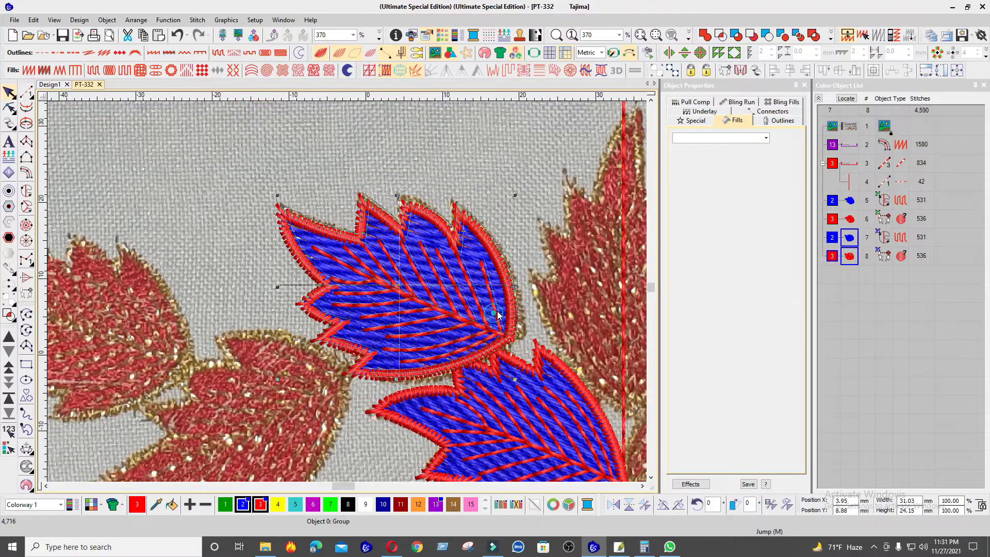
Step: Place a leaf copy over the next lower reference leaf to the left, then rotate and nudge it to match
{"action": "scroll", "coordinate": [395, 302], "scroll_direction": "down", "scroll_amount": 3}
{"action": "scroll", "coordinate": [361, 305], "scroll_direction": "up", "scroll_amount": 2}
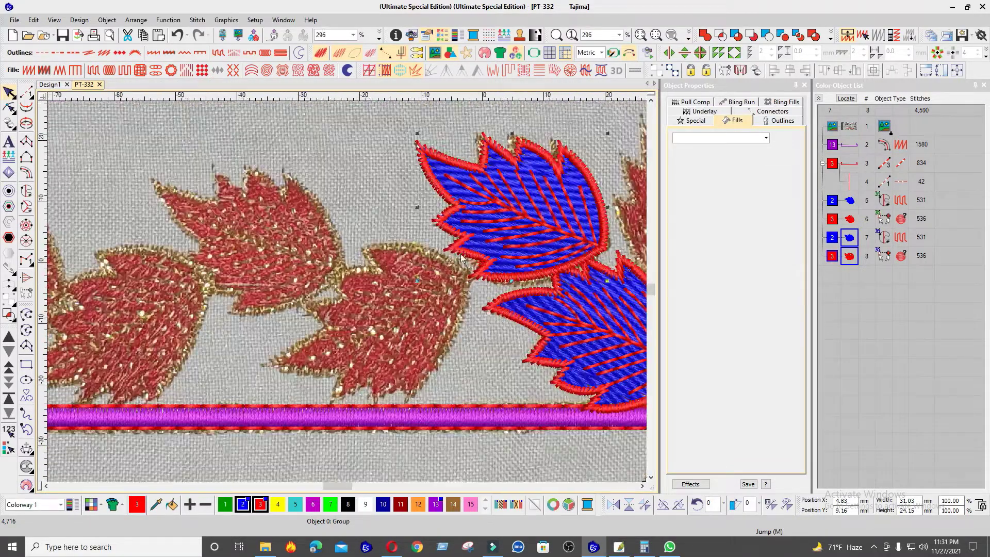
{"action": "right_click", "coordinate": [370, 312]}
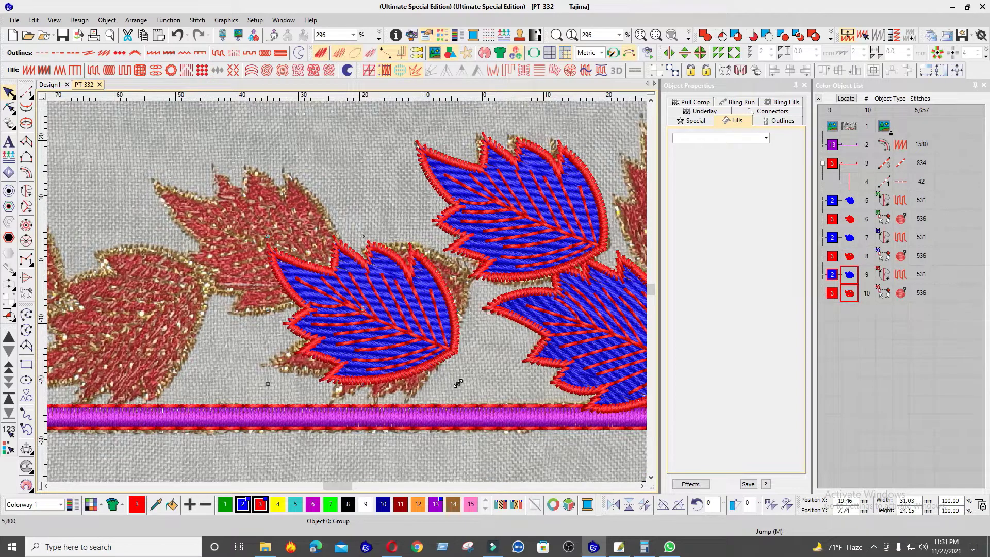
{"action": "mouse_move", "coordinate": [457, 383]}
{"action": "left_mouse_down"}
{"action": "mouse_move", "coordinate": [435, 280]}
{"action": "mouse_move", "coordinate": [445, 287]}
{"action": "left_mouse_up"}
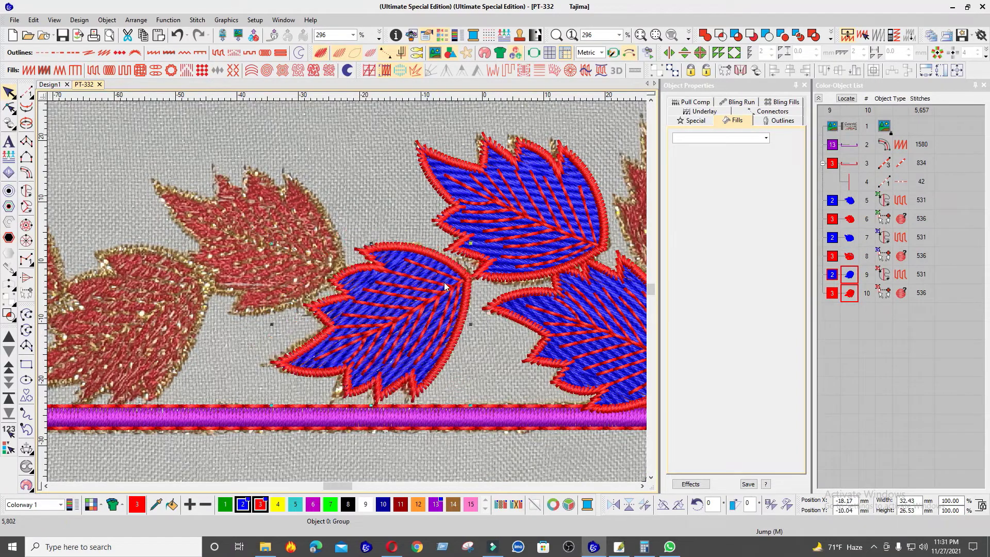
{"action": "left_click", "coordinate": [442, 284]}
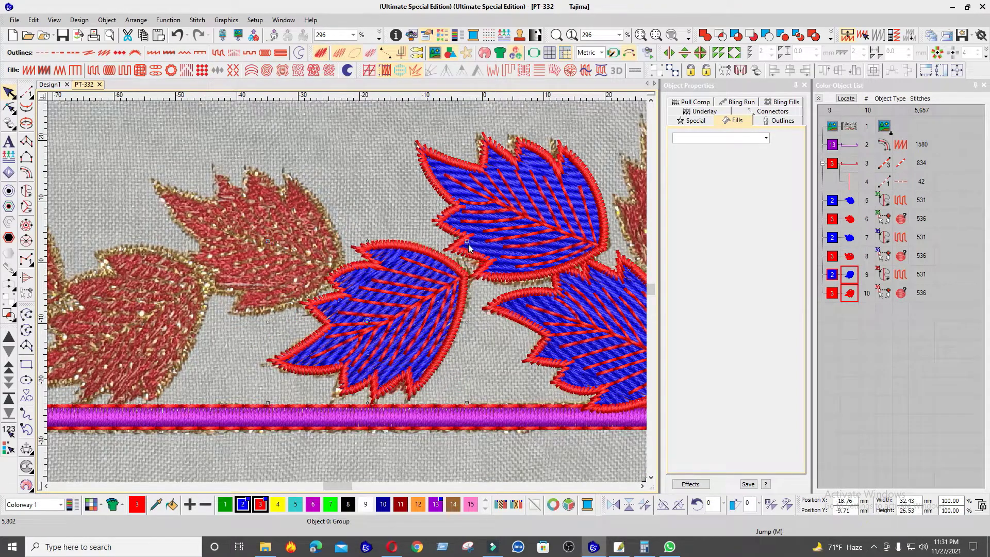
{"action": "left_click_drag", "start_coordinate": [470, 244], "coordinate": [464, 236]}
Step: Copy the leaf onto the second upper reference leaf left of the centre line and rotate it to match
{"action": "left_click_drag", "start_coordinate": [426, 313], "coordinate": [280, 215]}
{"action": "scroll", "coordinate": [273, 222], "scroll_direction": "down", "scroll_amount": 2}
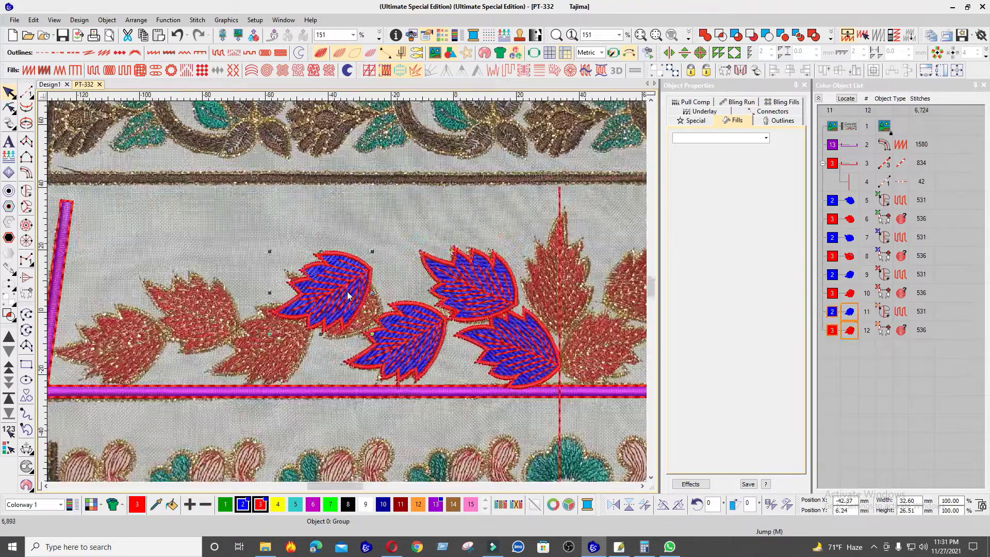
{"action": "scroll", "coordinate": [351, 294], "scroll_direction": "up", "scroll_amount": 3}
{"action": "mouse_move", "coordinate": [517, 174]}
{"action": "left_mouse_down"}
{"action": "mouse_move", "coordinate": [573, 319]}
{"action": "mouse_move", "coordinate": [515, 334]}
{"action": "left_mouse_up"}
{"action": "scroll", "coordinate": [415, 350], "scroll_direction": "down", "scroll_amount": 2}
{"action": "scroll", "coordinate": [344, 295], "scroll_direction": "up", "scroll_amount": 2}
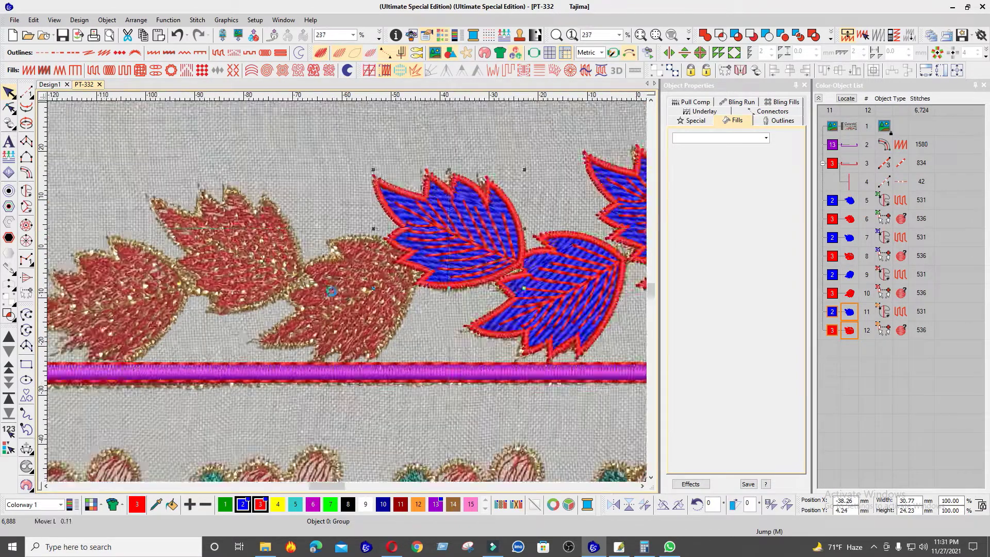
Step: Copy the upper leaf onto the adjacent lower reference leaf to its left and rotate it into alignment
{"action": "mouse_move", "coordinate": [499, 235]}
{"action": "left_mouse_down"}
{"action": "mouse_move", "coordinate": [352, 306]}
{"action": "mouse_move", "coordinate": [358, 310]}
{"action": "left_mouse_up"}
{"action": "left_click", "coordinate": [359, 310]}
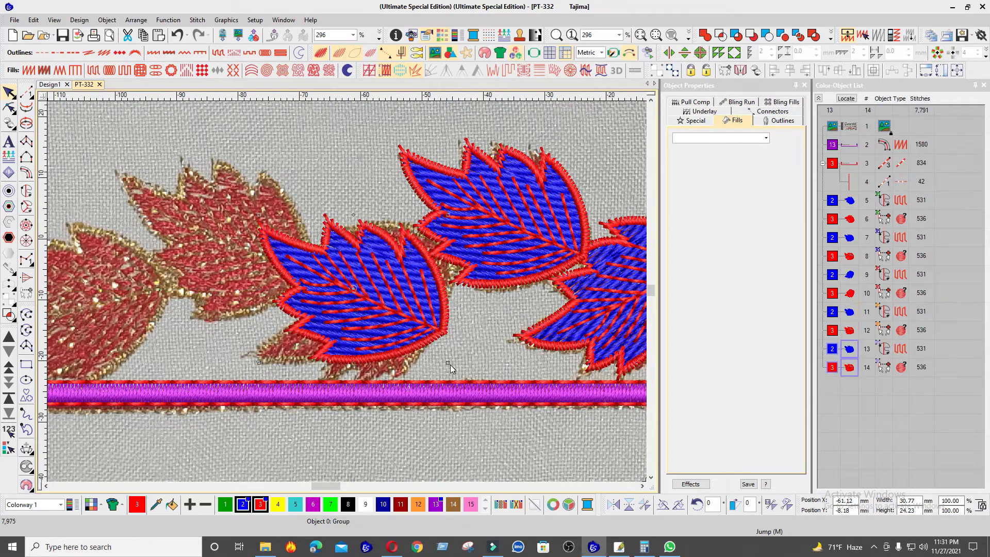
{"action": "left_click_drag", "start_coordinate": [447, 364], "coordinate": [476, 251]}
Step: Copy the leaf onto the third upper reference leaf left of the centre line and fine-tune its rotation and position
{"action": "mouse_move", "coordinate": [422, 294]}
{"action": "left_mouse_down"}
{"action": "mouse_move", "coordinate": [431, 313]}
{"action": "mouse_move", "coordinate": [437, 298]}
{"action": "mouse_move", "coordinate": [289, 253]}
{"action": "mouse_move", "coordinate": [274, 233]}
{"action": "left_mouse_up"}
{"action": "scroll", "coordinate": [274, 233], "scroll_direction": "down", "scroll_amount": 2}
{"action": "scroll", "coordinate": [308, 296], "scroll_direction": "up", "scroll_amount": 3}
{"action": "left_click_drag", "start_coordinate": [568, 176], "coordinate": [506, 355]}
{"action": "left_click_drag", "start_coordinate": [420, 332], "coordinate": [430, 323]}
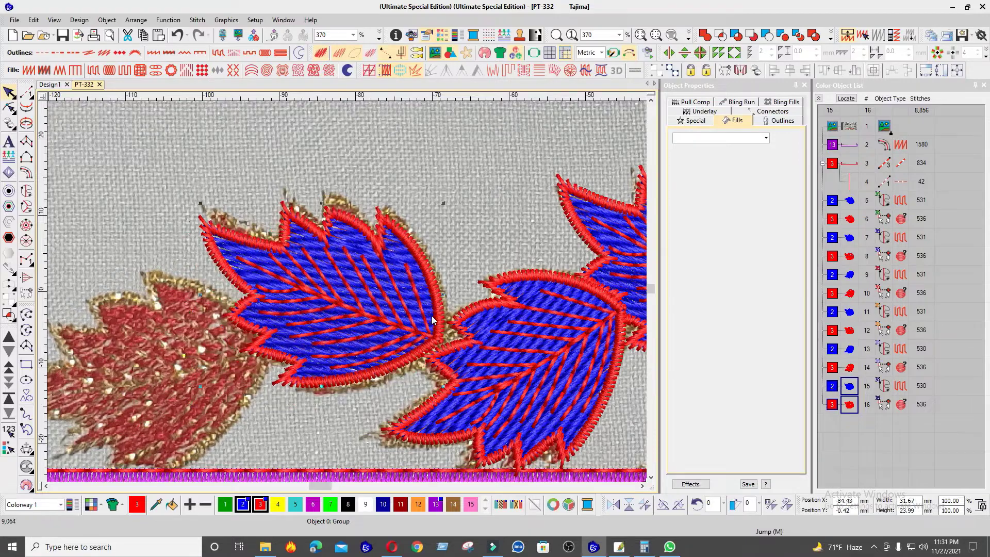
{"action": "left_click", "coordinate": [438, 284]}
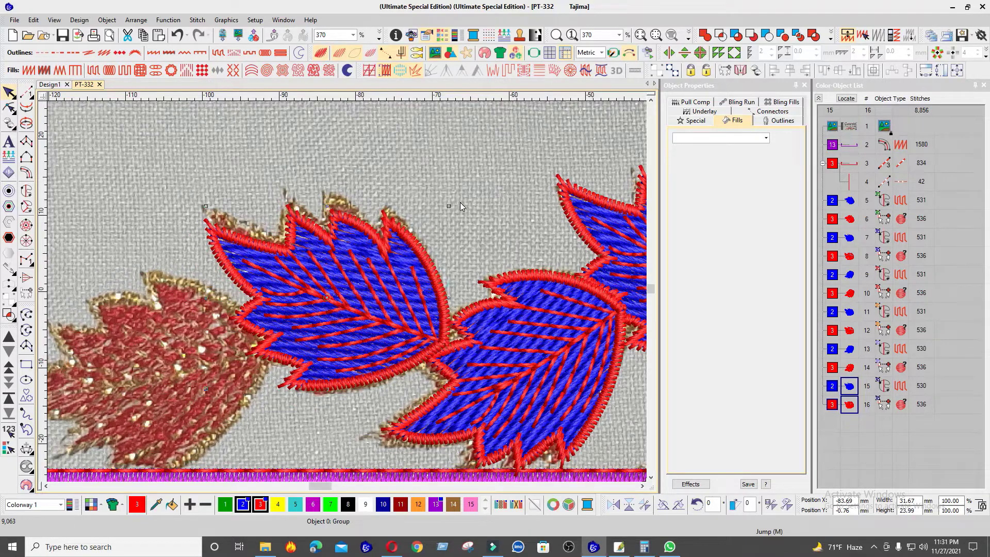
{"action": "left_click_drag", "start_coordinate": [449, 206], "coordinate": [453, 228]}
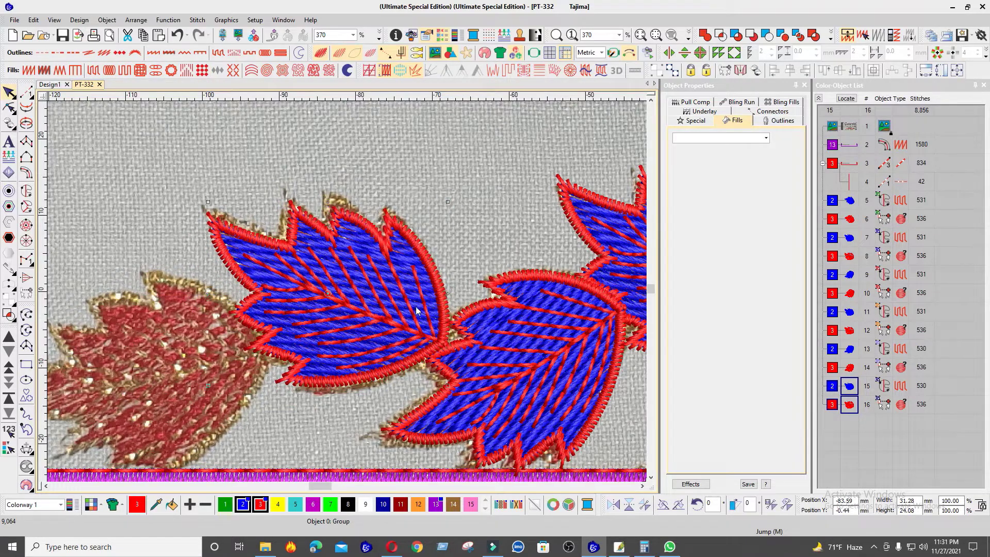
Step: Copy the leaf onto the last reference leaf beside the frame's left corner, then rotate and fit it to the bitmap
{"action": "left_click_drag", "start_coordinate": [416, 308], "coordinate": [227, 357]}
{"action": "scroll", "coordinate": [115, 360], "scroll_direction": "down", "scroll_amount": 2}
{"action": "scroll", "coordinate": [348, 292], "scroll_direction": "up", "scroll_amount": 2}
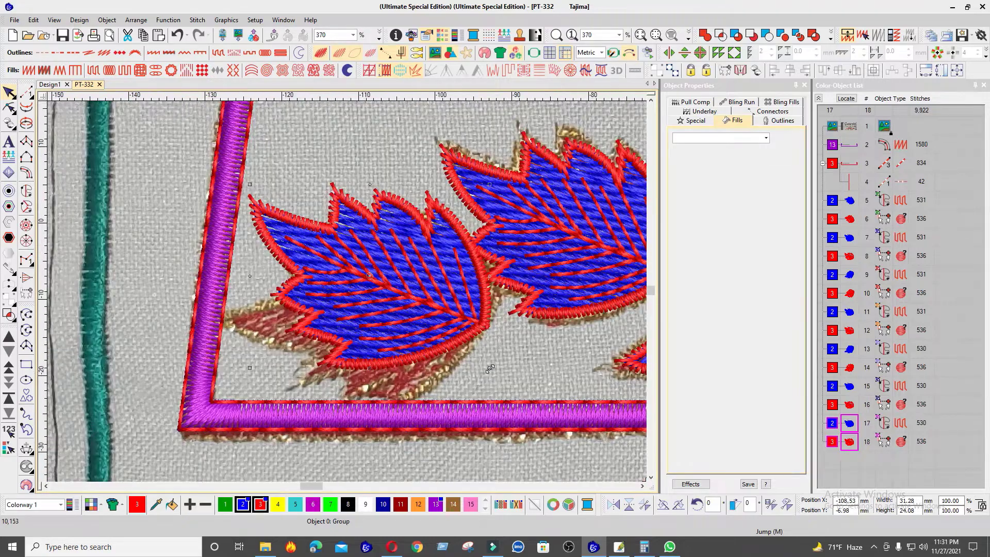
{"action": "mouse_move", "coordinate": [490, 369]}
{"action": "left_mouse_down"}
{"action": "mouse_move", "coordinate": [457, 256]}
{"action": "mouse_move", "coordinate": [463, 301]}
{"action": "left_mouse_up"}
{"action": "mouse_move", "coordinate": [498, 219]}
{"action": "left_mouse_down"}
{"action": "mouse_move", "coordinate": [441, 325]}
{"action": "mouse_move", "coordinate": [466, 286]}
{"action": "left_mouse_up"}
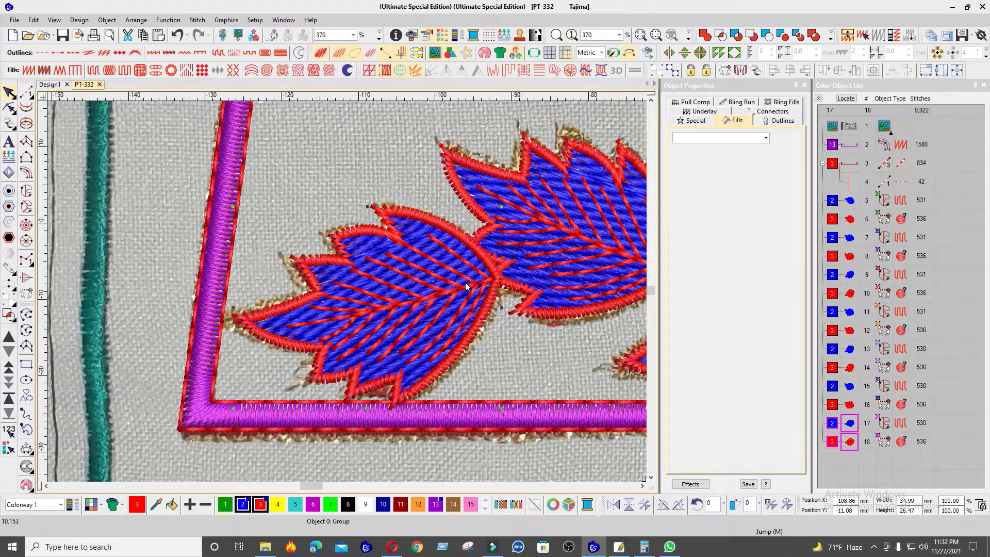
Step: Copy the innermost upper leaf onto the central reference leaf, rotate it upright on the centre line and stretch it to about 26 × 41 mm
{"action": "scroll", "coordinate": [468, 282], "scroll_direction": "down", "scroll_amount": 9}
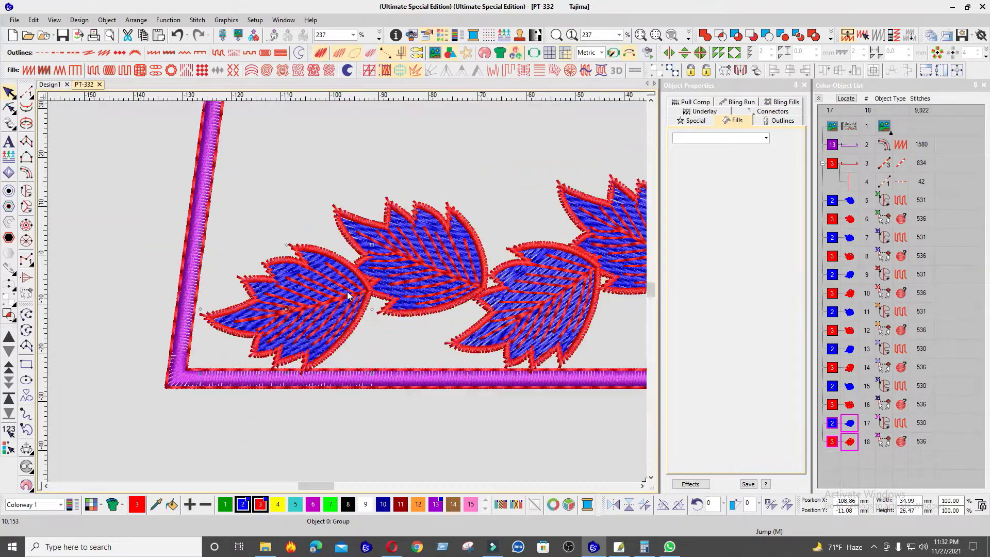
{"action": "scroll", "coordinate": [475, 285], "scroll_direction": "up", "scroll_amount": 7}
{"action": "scroll", "coordinate": [348, 292], "scroll_direction": "up", "scroll_amount": 1}
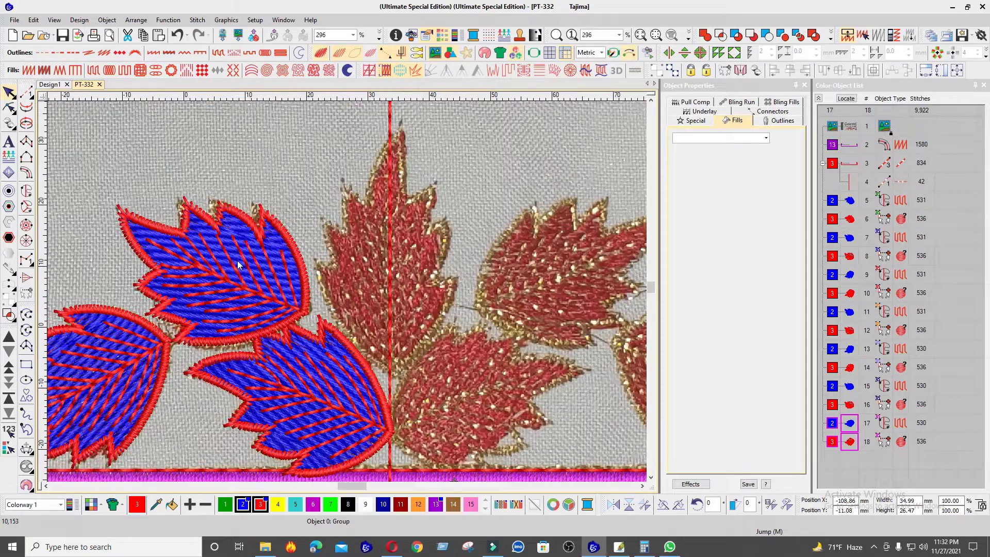
{"action": "left_click", "coordinate": [238, 261]}
{"action": "left_click_drag", "start_coordinate": [238, 261], "coordinate": [426, 246]}
{"action": "left_click", "coordinate": [441, 247]}
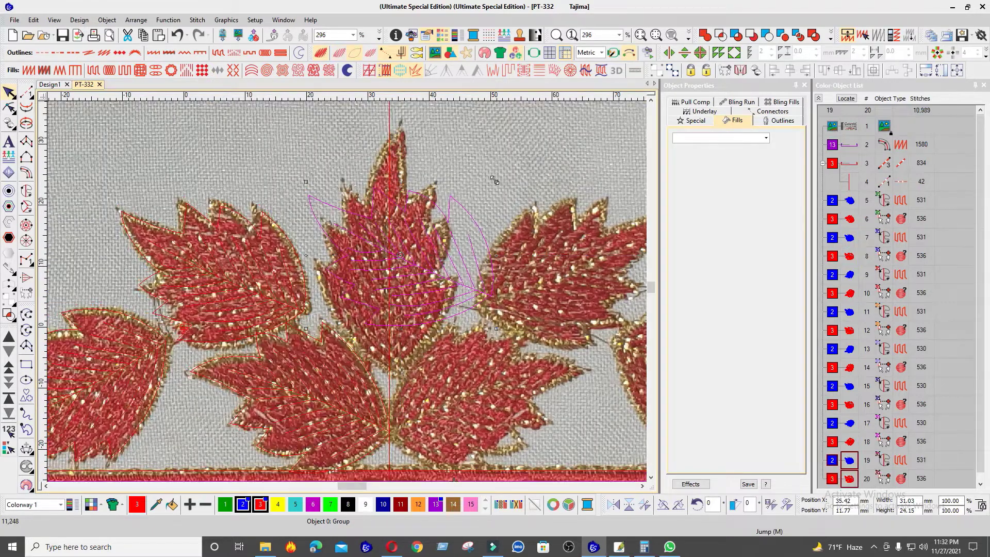
{"action": "mouse_move", "coordinate": [496, 181]}
{"action": "left_mouse_down"}
{"action": "mouse_move", "coordinate": [481, 301]}
{"action": "mouse_move", "coordinate": [446, 280]}
{"action": "mouse_move", "coordinate": [439, 295]}
{"action": "left_mouse_up"}
{"action": "left_click", "coordinate": [450, 271]}
{"action": "left_click_drag", "start_coordinate": [387, 161], "coordinate": [387, 127]}
Step: Duplicate the triple-run frame outline and widen the copy about its centre to about 454 mm
{"action": "scroll", "coordinate": [438, 258], "scroll_direction": "down", "scroll_amount": 5}
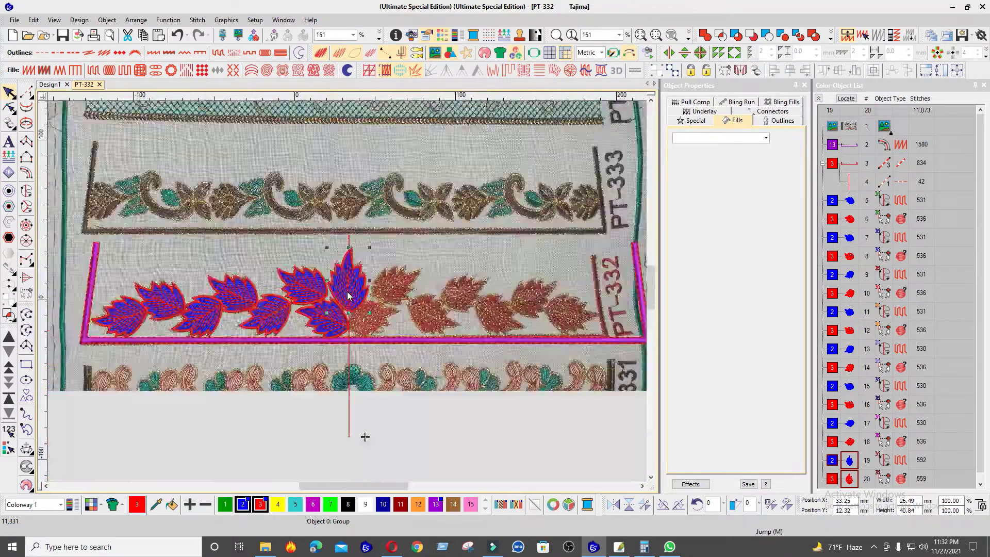
{"action": "left_click", "coordinate": [185, 281]}
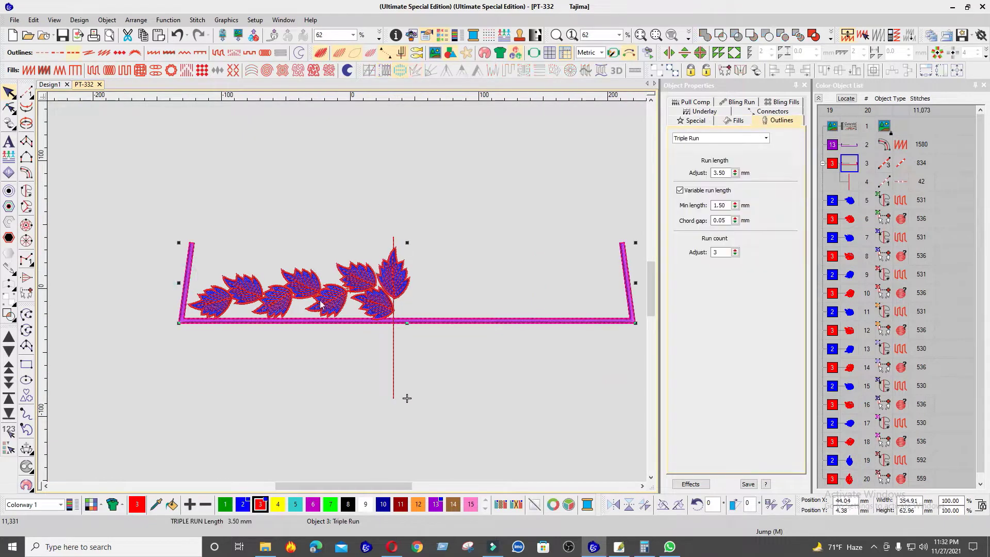
{"action": "scroll", "coordinate": [279, 258], "scroll_direction": "down", "scroll_amount": 2}
{"action": "left_click_drag", "start_coordinate": [505, 271], "coordinate": [519, 272]}
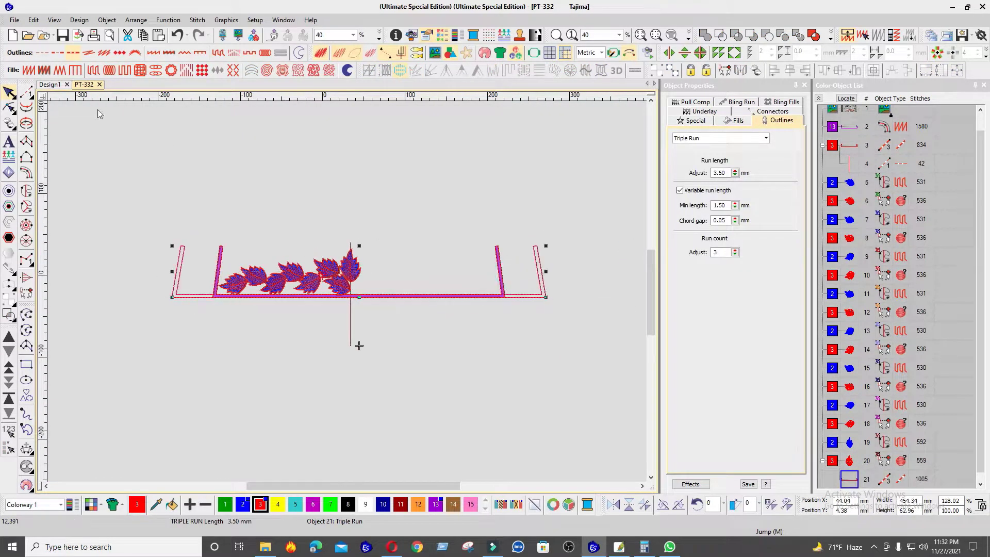
Step: Mirror-copy the seven leaves left of the central leaf horizontally to the right half, using the widened frame copy to set the axis
{"action": "scroll", "coordinate": [254, 242], "scroll_direction": "up", "scroll_amount": 2}
{"action": "left_click_drag", "start_coordinate": [174, 209], "coordinate": [420, 401]}
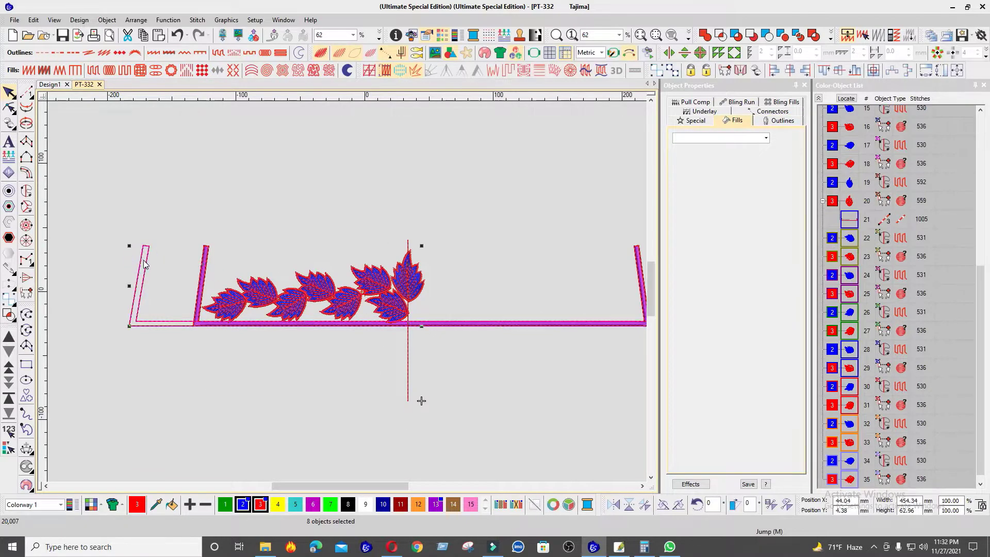
{"action": "key", "text": "ctrl+shift+h"}
Step: Try to mirror-copy the innermost lower leaf to the right half, using the widened frame copy as the axis
{"action": "left_click", "coordinate": [385, 316]}
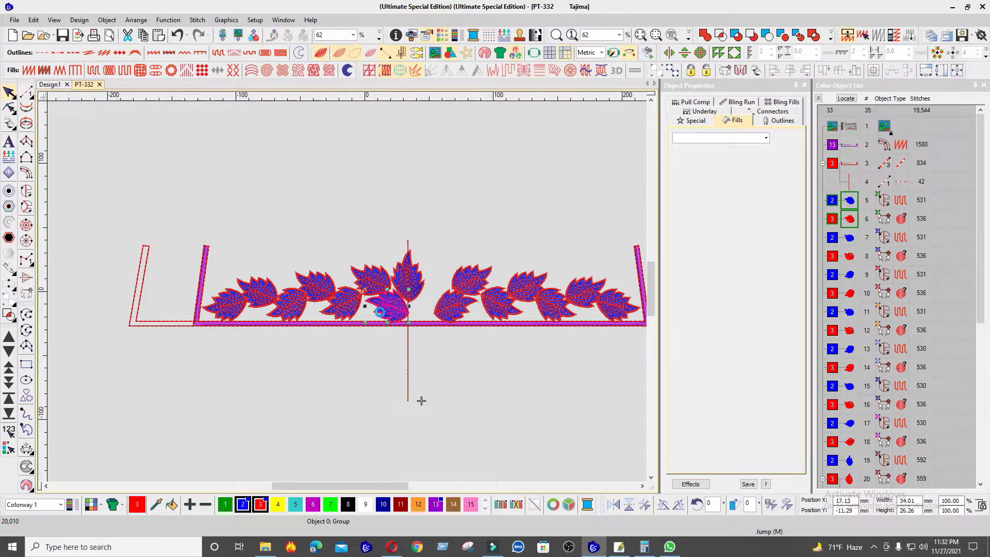
{"action": "left_click", "coordinate": [140, 257], "text": "ctrl"}
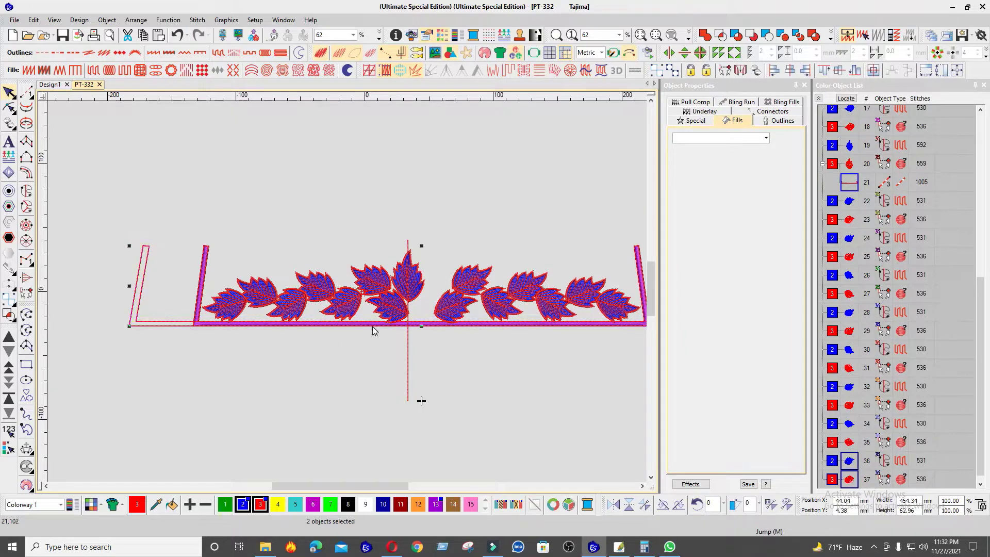
{"action": "scroll", "coordinate": [416, 318], "scroll_direction": "down", "scroll_amount": 3}
{"action": "scroll", "coordinate": [355, 277], "scroll_direction": "up", "scroll_amount": 3}
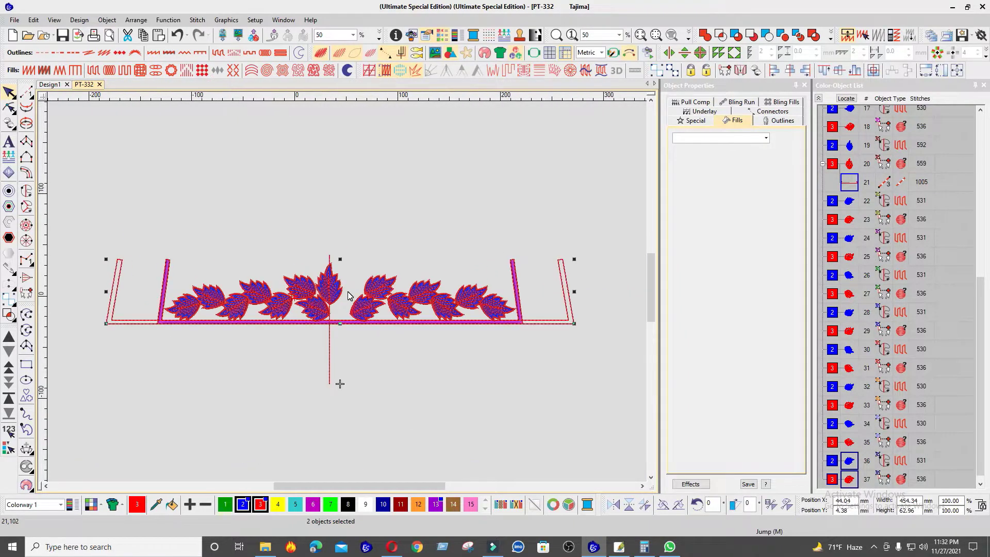
Step: Delete the mirrored leaves in the right half and move the vertical centre line onto the middle of the frame
{"action": "left_click", "coordinate": [377, 297]}
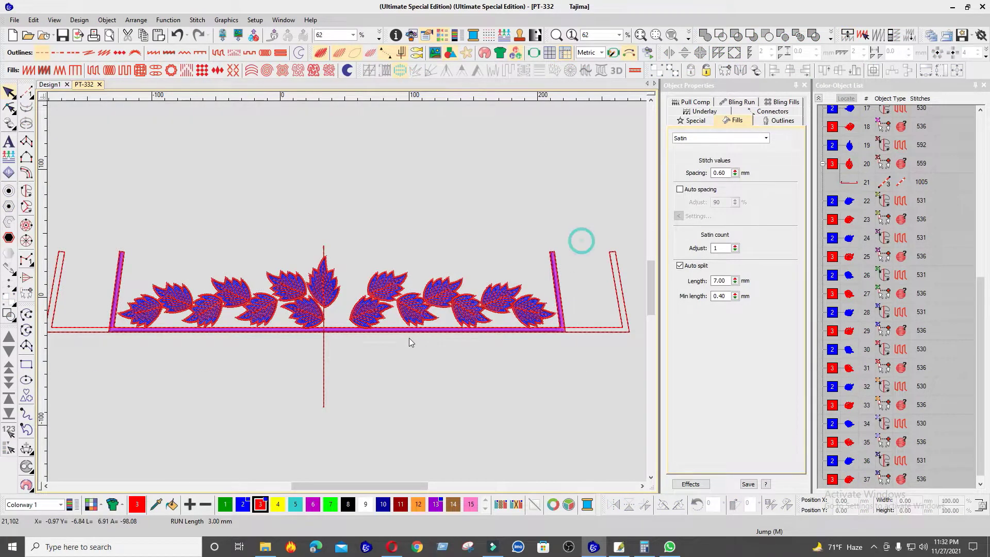
{"action": "key", "text": "Delete"}
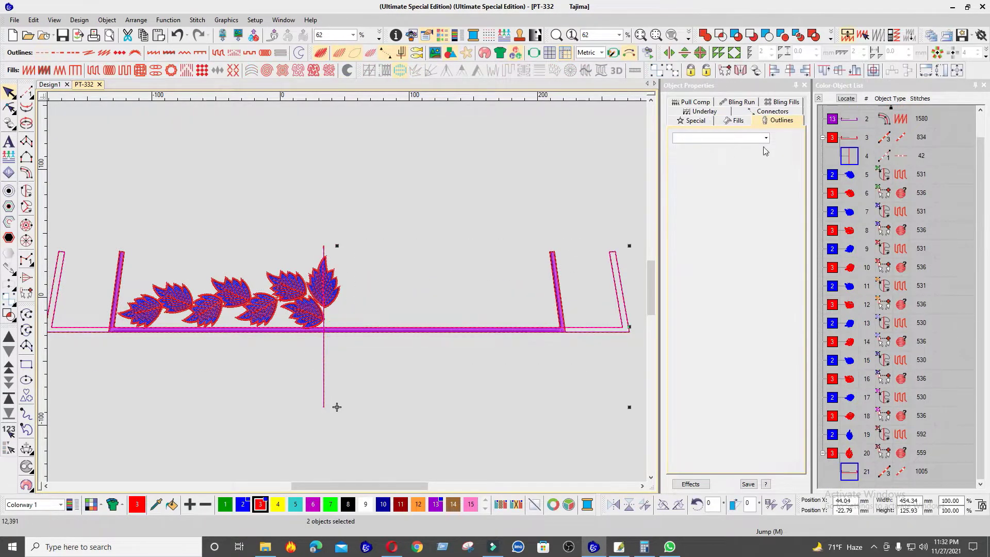
{"action": "scroll", "coordinate": [347, 292], "scroll_direction": "left", "scroll_amount": 2}
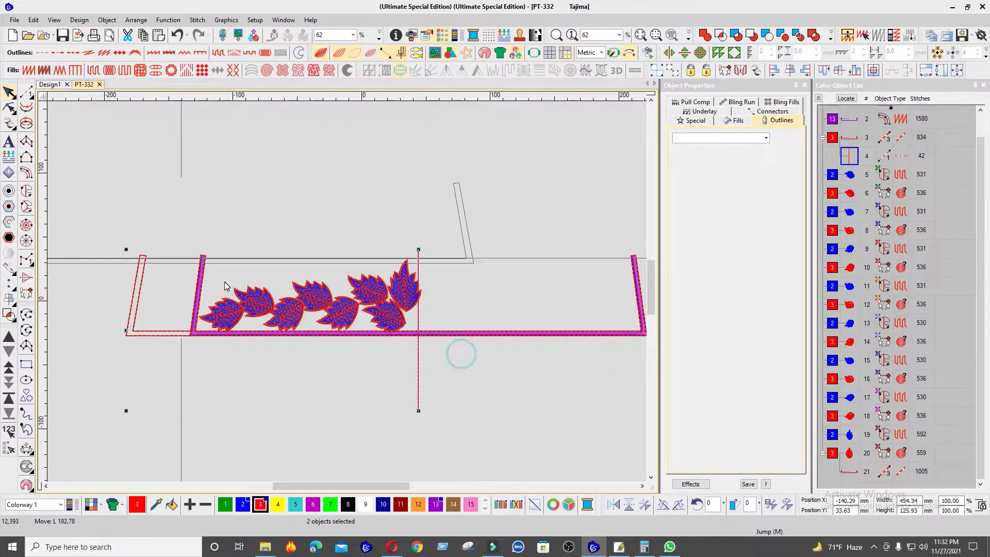
{"action": "left_click", "coordinate": [258, 354]}
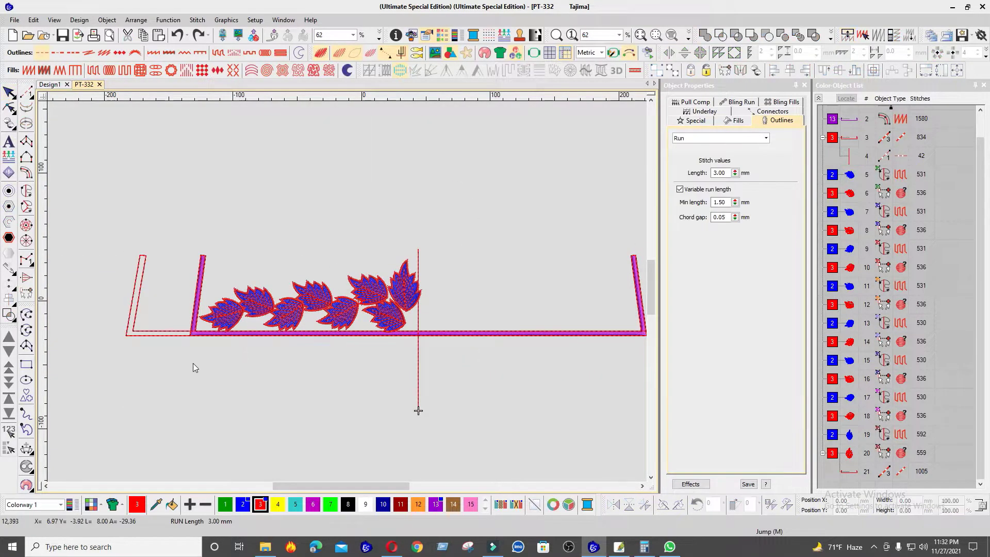
Step: Select the central leaf and the seven left leaves, then enlarge them to about 183 × 60 mm between the left frame side and centre line
{"action": "left_click_drag", "start_coordinate": [194, 365], "coordinate": [496, 247]}
{"action": "scroll", "coordinate": [326, 298], "scroll_direction": "up", "scroll_amount": 1}
{"action": "scroll", "coordinate": [348, 296], "scroll_direction": "up", "scroll_amount": 2}
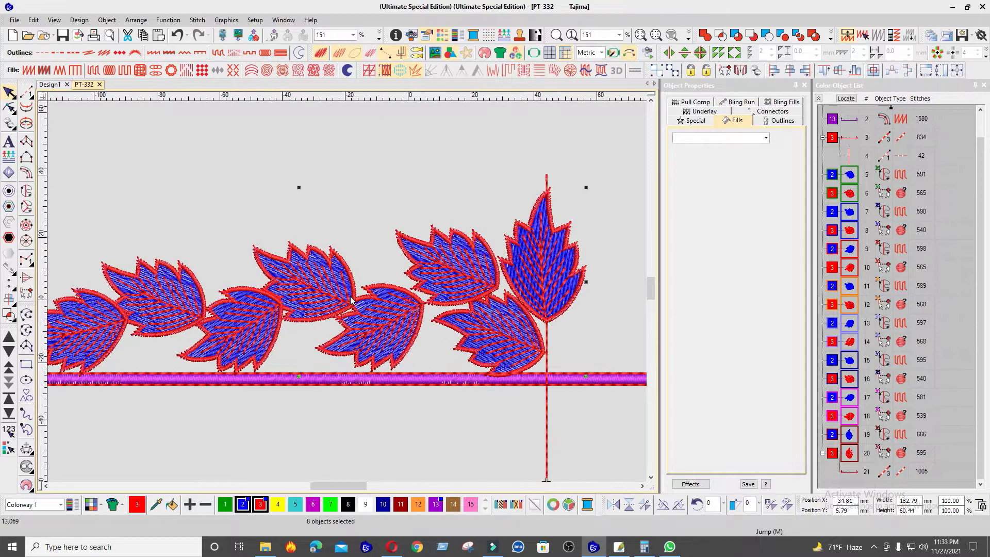
{"action": "scroll", "coordinate": [351, 297], "scroll_direction": "down", "scroll_amount": 1}
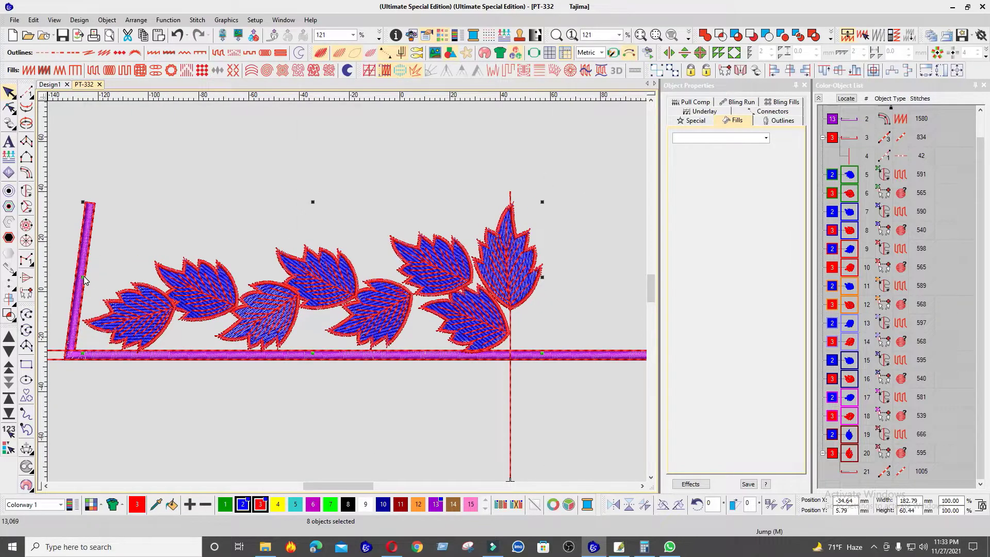
{"action": "scroll", "coordinate": [305, 283], "scroll_direction": "down", "scroll_amount": 2}
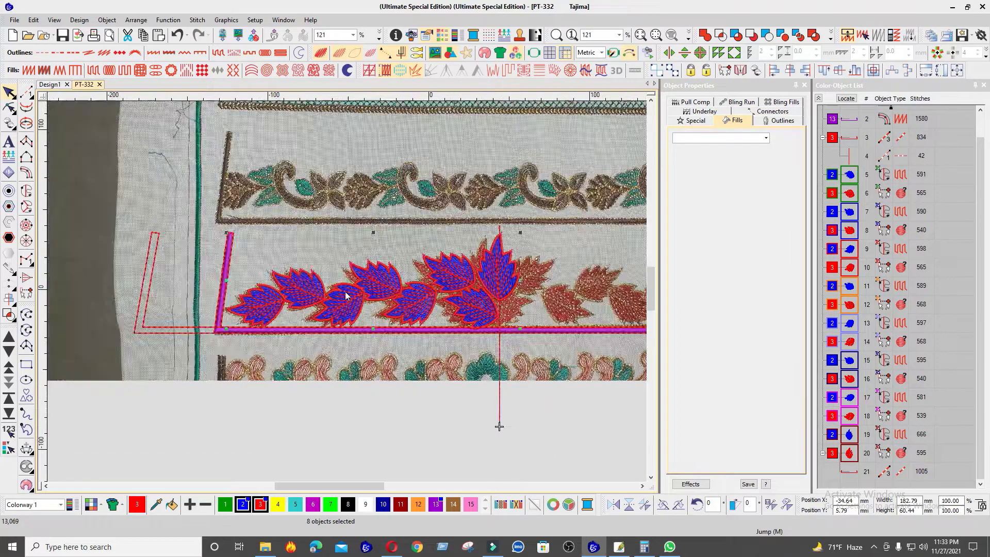
Step: Mirror-copy the seven enlarged left leaves horizontally about the frame's centre, with the widened frame copy as reference
{"action": "left_click", "coordinate": [233, 191]}
{"action": "left_click_drag", "start_coordinate": [486, 369], "coordinate": [486, 370]}
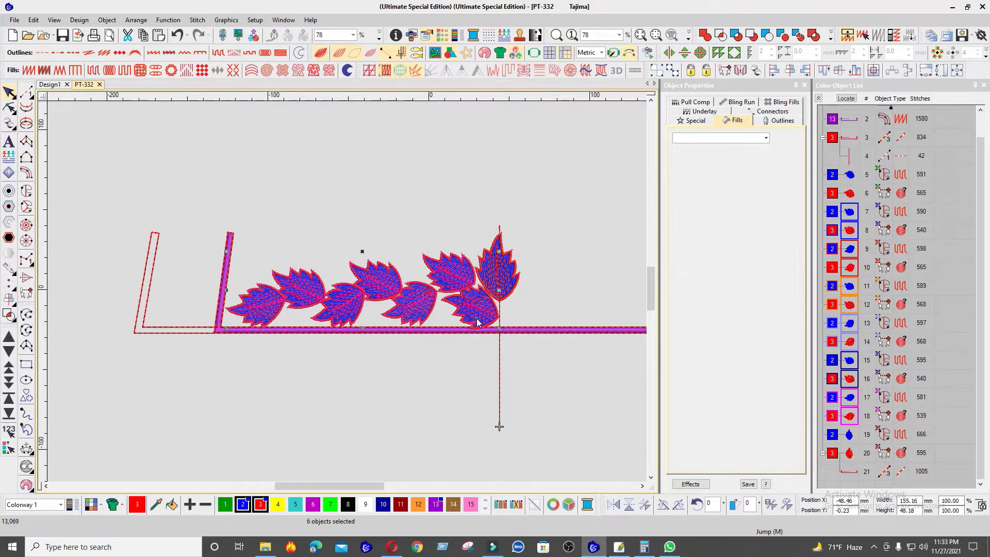
{"action": "left_click", "coordinate": [148, 249], "text": "ctrl"}
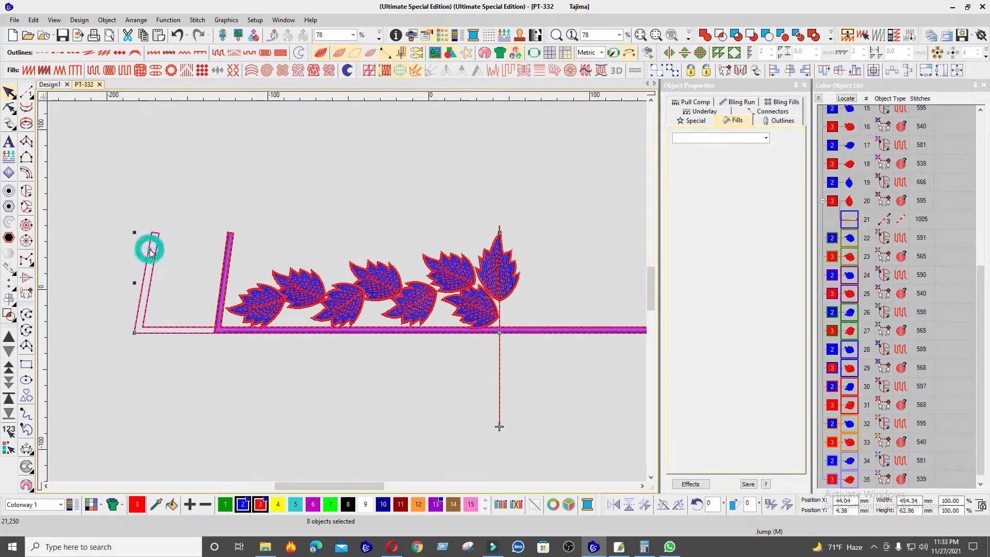
{"action": "scroll", "coordinate": [423, 260], "scroll_direction": "down", "scroll_amount": 2}
{"action": "scroll", "coordinate": [460, 287], "scroll_direction": "up", "scroll_amount": 1}
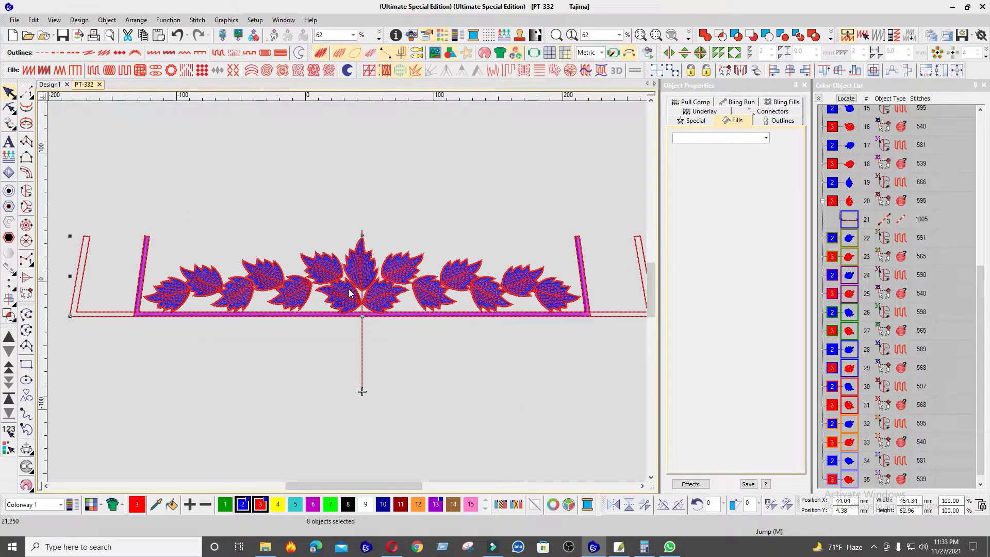
Step: Delete the vertical centre line running through the central leaf
{"action": "key", "text": "Escape"}
{"action": "key", "text": "d"}
{"action": "key", "text": "d"}
{"action": "left_click", "coordinate": [363, 237]}
{"action": "key", "text": "Delete"}
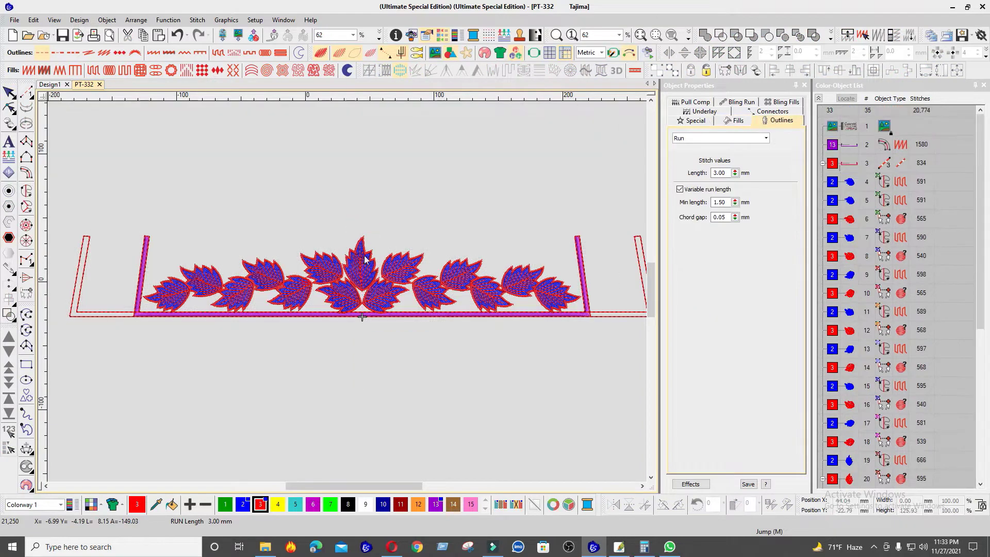
Step: Select all fifteen leaves together and widen the row about its centre to about 342 mm
{"action": "left_click_drag", "start_coordinate": [124, 245], "coordinate": [507, 346]}
{"action": "scroll", "coordinate": [236, 264], "scroll_direction": "down", "scroll_amount": 1}
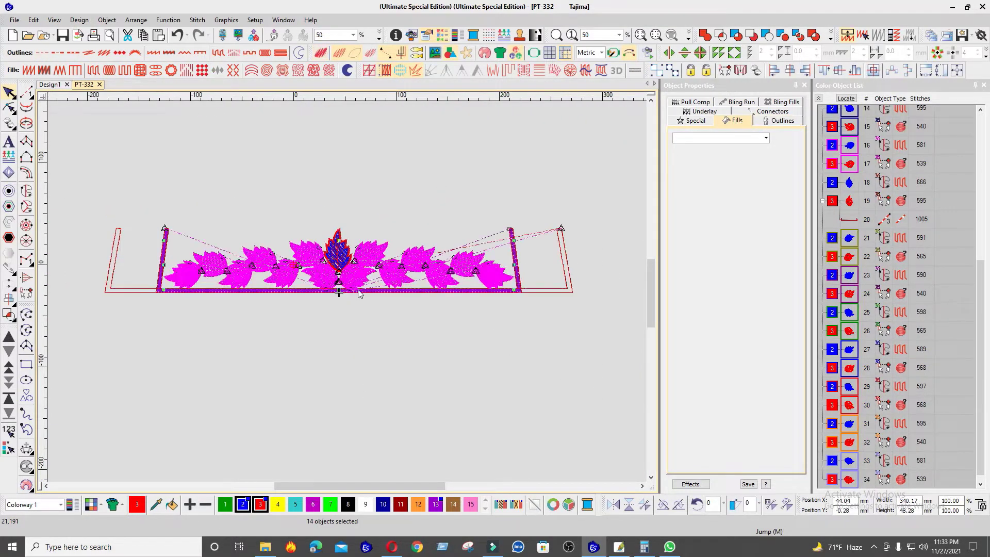
{"action": "scroll", "coordinate": [352, 276], "scroll_direction": "up", "scroll_amount": 1}
{"action": "left_click", "coordinate": [338, 255], "text": "ctrl"}
{"action": "scroll", "coordinate": [557, 294], "scroll_direction": "up", "scroll_amount": 4}
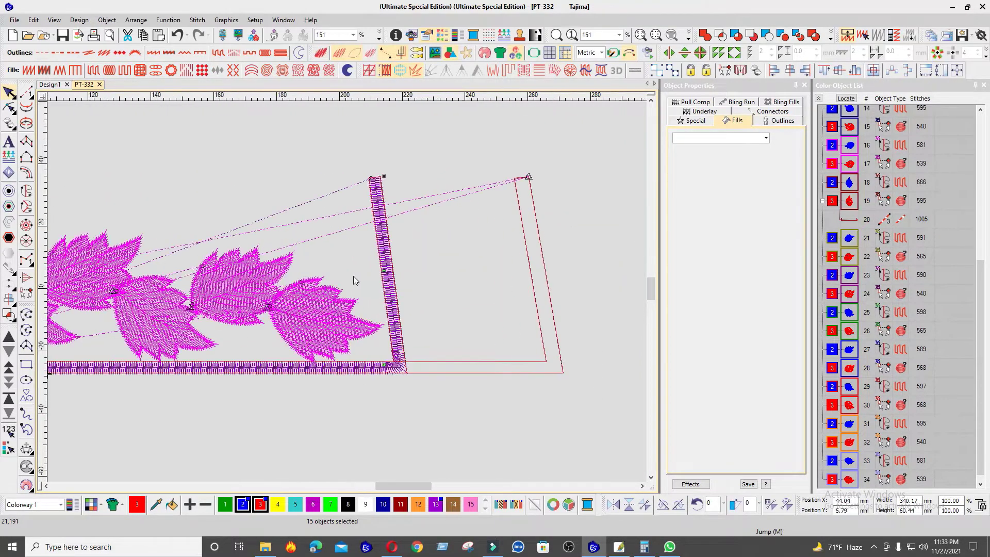
Step: Delete the widened frame copy and recolour the satin frame border to blue, colour 2
{"action": "left_click", "coordinate": [445, 367]}
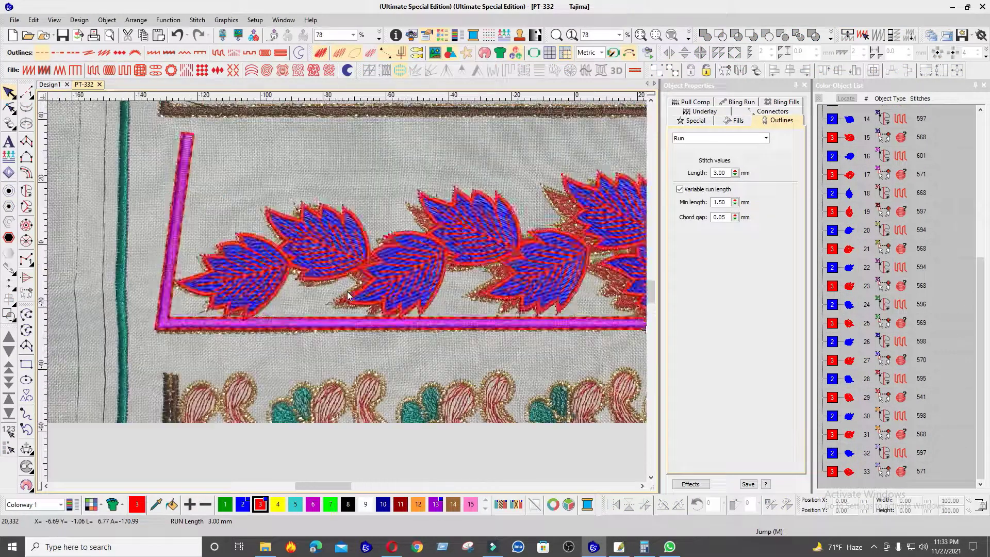
{"action": "scroll", "coordinate": [387, 312], "scroll_direction": "up", "scroll_amount": 5}
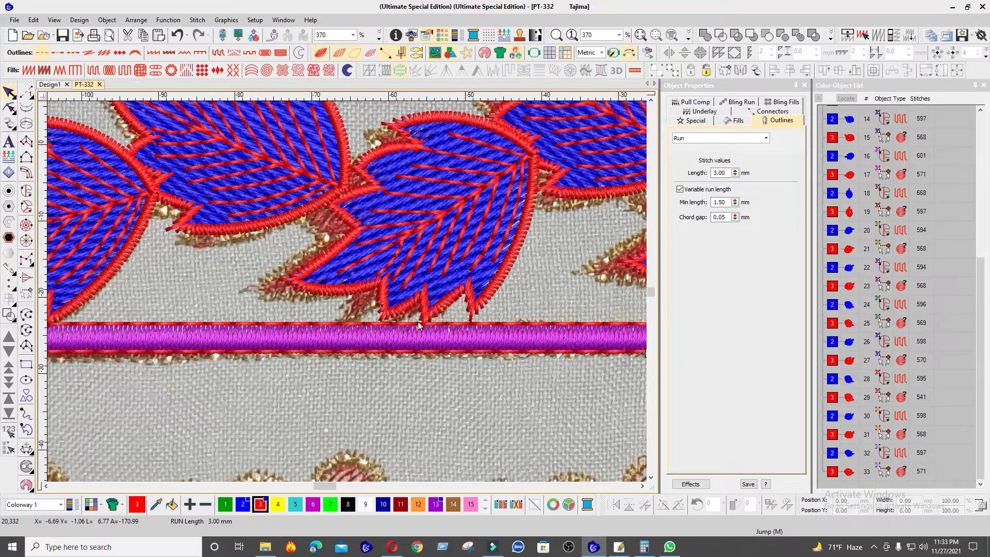
{"action": "left_click", "coordinate": [423, 343]}
{"action": "left_click", "coordinate": [247, 506]}
{"action": "scroll", "coordinate": [347, 292], "scroll_direction": "down", "scroll_amount": 10}
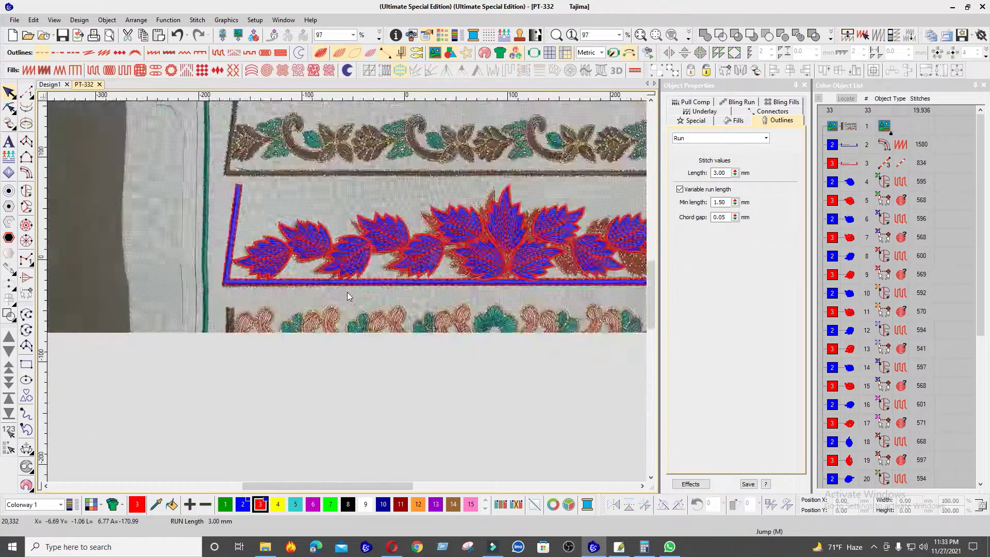
Step: Select the entire design and ungroup all the leaf groups
{"action": "key", "text": "ctrl+a"}
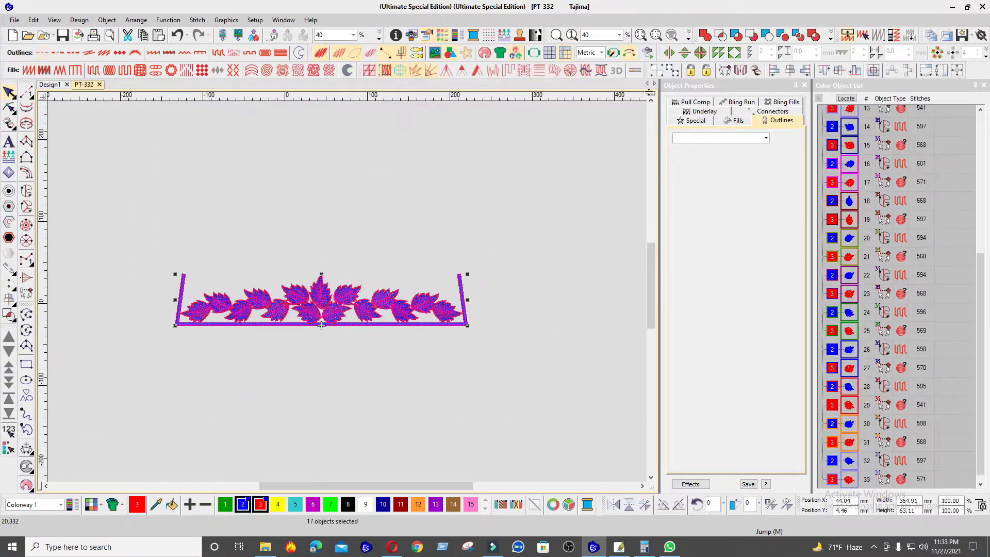
{"action": "left_click", "coordinate": [677, 75]}
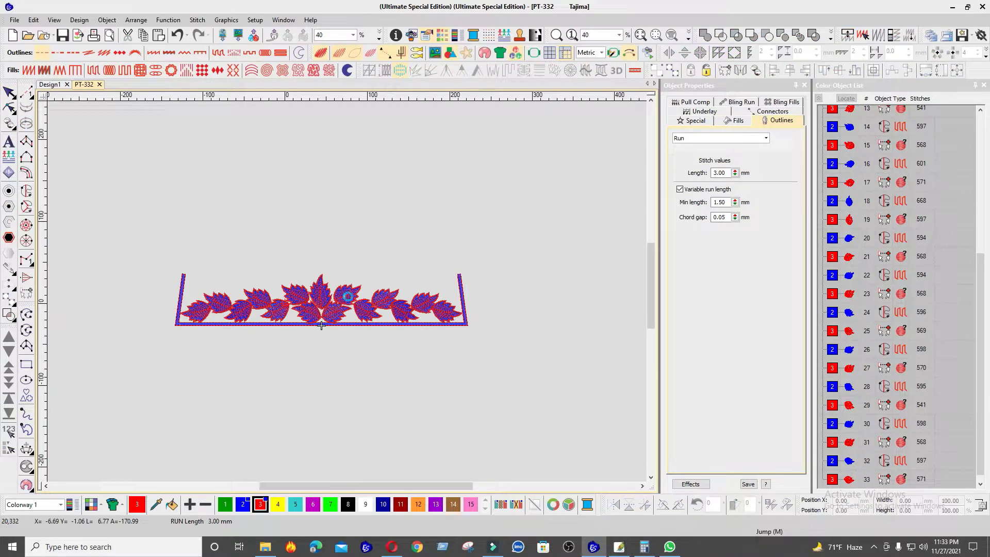
{"action": "scroll", "coordinate": [322, 325], "scroll_direction": "up", "scroll_amount": 3}
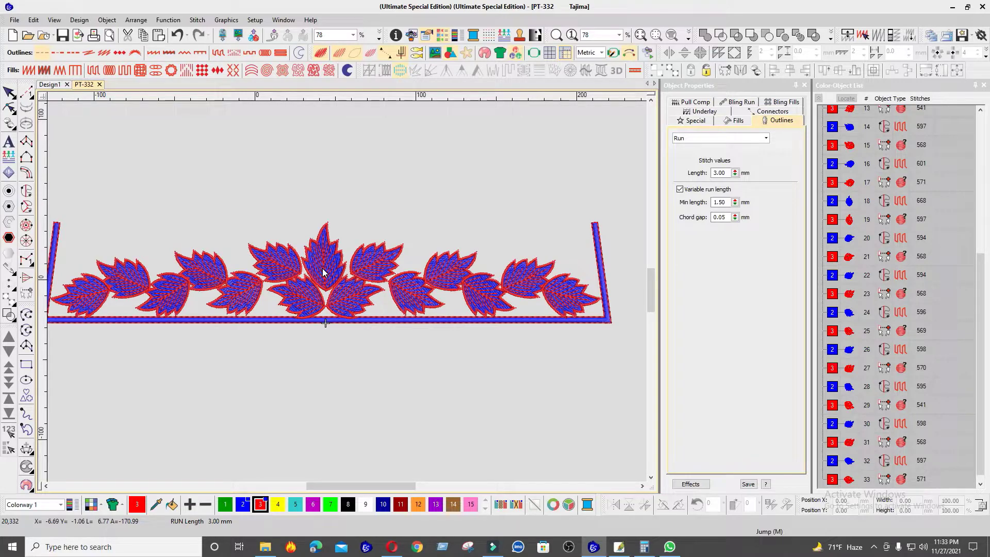
{"action": "scroll", "coordinate": [537, 301], "scroll_direction": "up", "scroll_amount": 6}
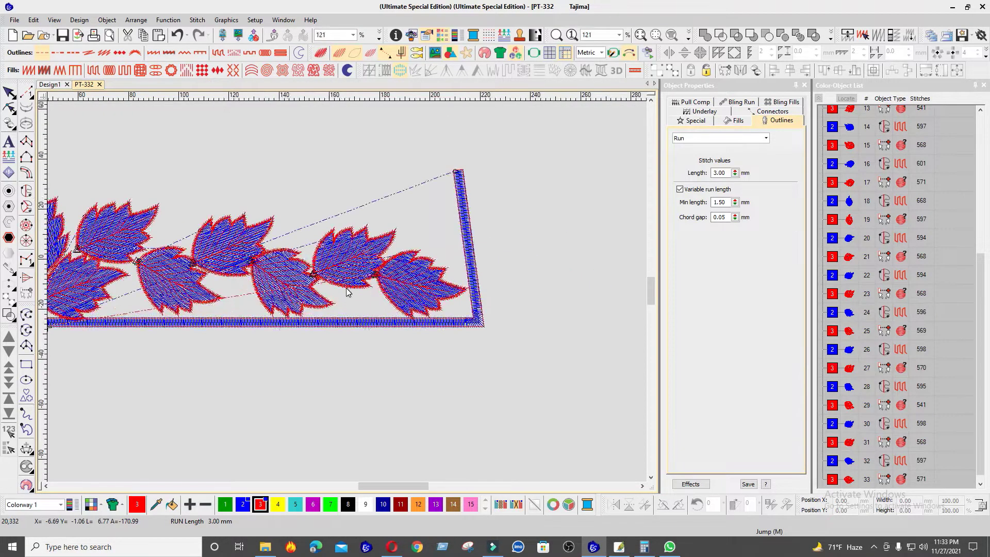
Step: Select the blue tatami fills of the five outermost right-hand leaves in order, from the right frame corner inward
{"action": "left_click", "coordinate": [452, 335]}
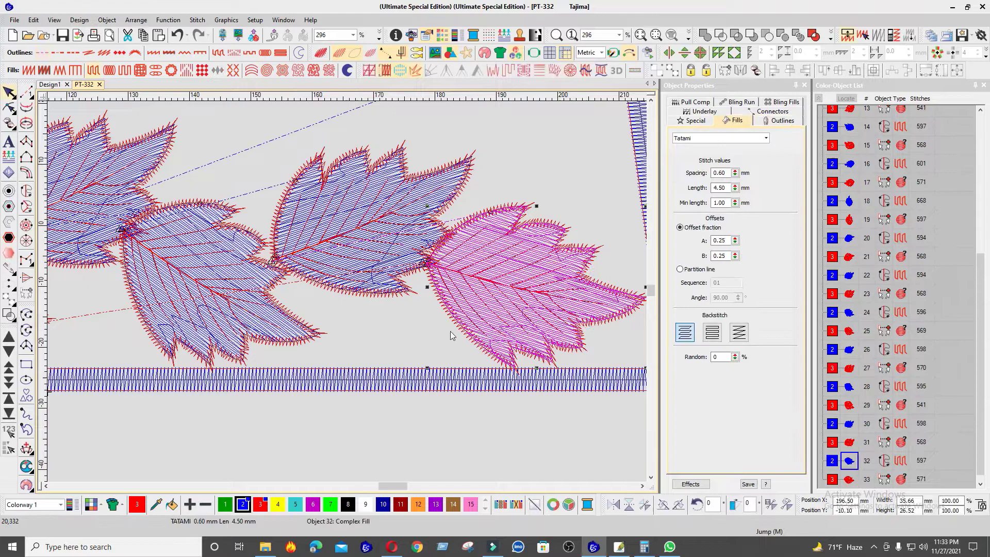
{"action": "left_click", "coordinate": [337, 266], "text": "ctrl"}
{"action": "scroll", "coordinate": [216, 259], "scroll_direction": "down", "scroll_amount": 1}
{"action": "left_click_drag", "start_coordinate": [150, 253], "coordinate": [385, 285]}
{"action": "left_click", "coordinate": [438, 261], "text": "ctrl"}
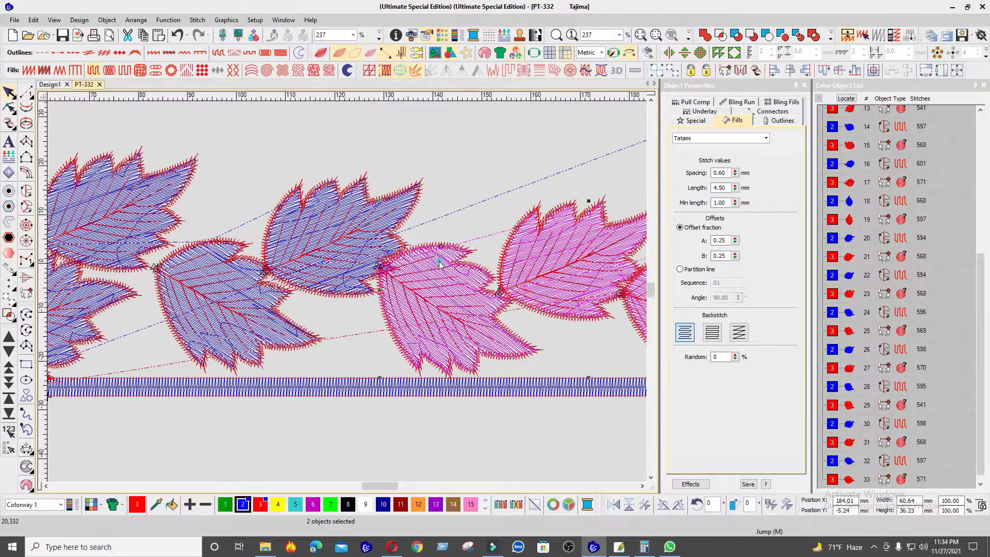
{"action": "left_click", "coordinate": [392, 215], "text": "ctrl"}
{"action": "left_click", "coordinate": [208, 262], "text": "ctrl"}
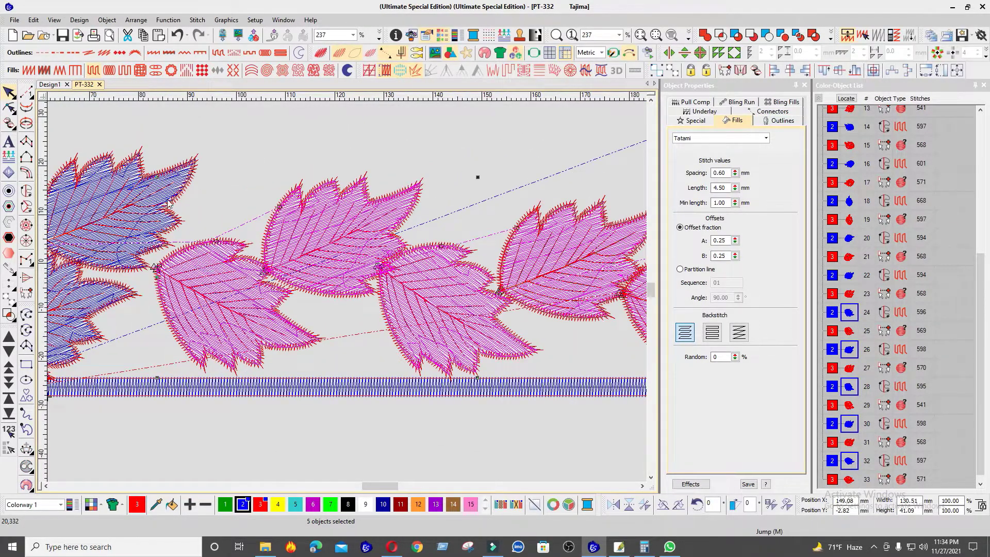
Step: Add the fills of the two innermost right leaves, the central leaf and the innermost lower left leaf to the selection
{"action": "left_click", "coordinate": [169, 187], "text": "ctrl"}
{"action": "scroll", "coordinate": [169, 186], "scroll_direction": "down", "scroll_amount": 2}
{"action": "scroll", "coordinate": [226, 299], "scroll_direction": "up", "scroll_amount": 3}
{"action": "left_click", "coordinate": [462, 245], "text": "ctrl"}
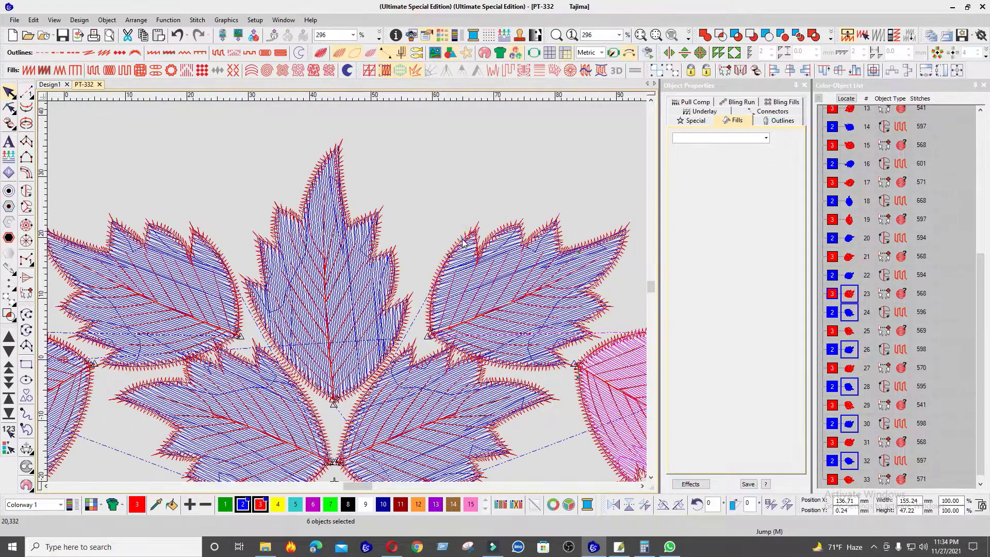
{"action": "left_click", "coordinate": [464, 248], "text": "ctrl"}
{"action": "scroll", "coordinate": [443, 240], "scroll_direction": "down", "scroll_amount": 2}
{"action": "scroll", "coordinate": [361, 287], "scroll_direction": "up", "scroll_amount": 3}
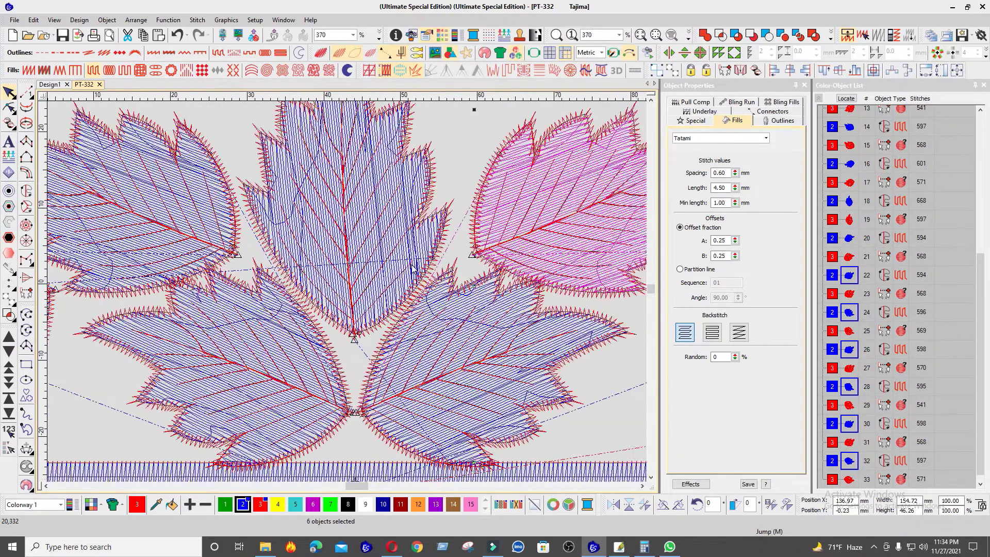
{"action": "left_click", "coordinate": [430, 319], "text": "ctrl"}
{"action": "left_click", "coordinate": [316, 313], "text": "ctrl"}
{"action": "left_click", "coordinate": [256, 307], "text": "ctrl"}
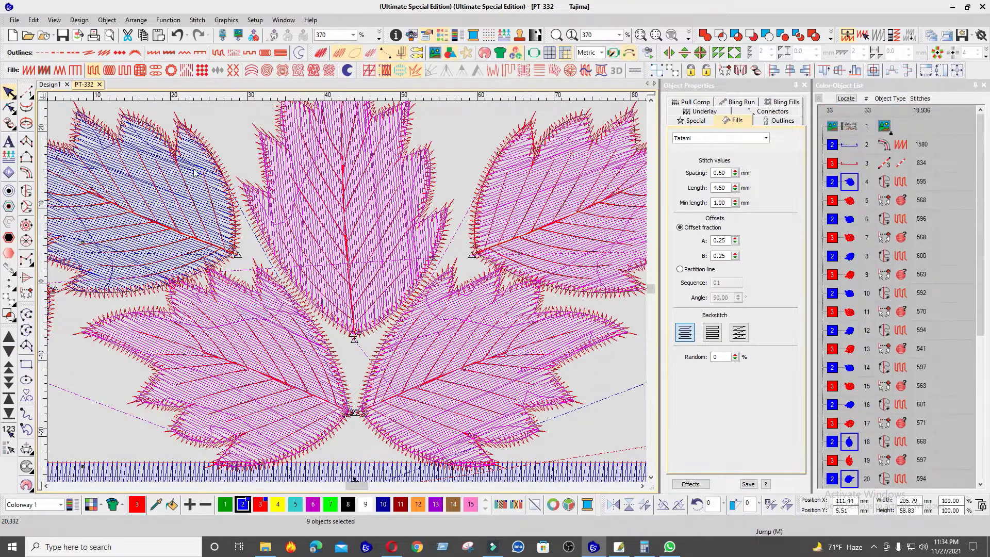
Step: Add the fills of the six remaining left-hand leaves to the selection, in order toward the left frame corner
{"action": "left_click", "coordinate": [168, 191], "text": "ctrl"}
{"action": "scroll", "coordinate": [168, 190], "scroll_direction": "down", "scroll_amount": 3}
{"action": "scroll", "coordinate": [228, 372], "scroll_direction": "up", "scroll_amount": 3}
{"action": "left_click", "coordinate": [320, 253], "text": "ctrl"}
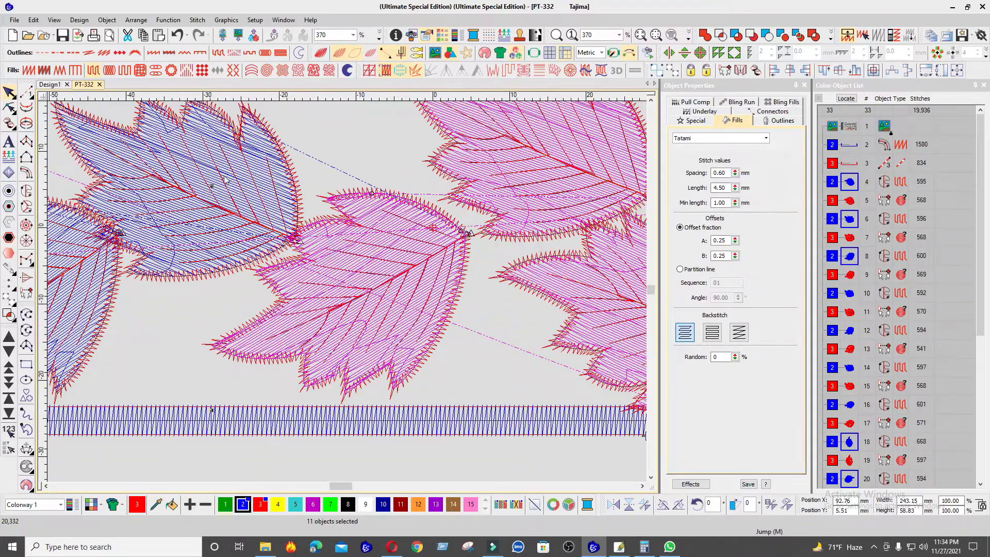
{"action": "left_click", "coordinate": [207, 148], "text": "ctrl"}
{"action": "scroll", "coordinate": [196, 142], "scroll_direction": "down", "scroll_amount": 3}
{"action": "scroll", "coordinate": [385, 256], "scroll_direction": "up", "scroll_amount": 3}
{"action": "left_click", "coordinate": [382, 243], "text": "ctrl"}
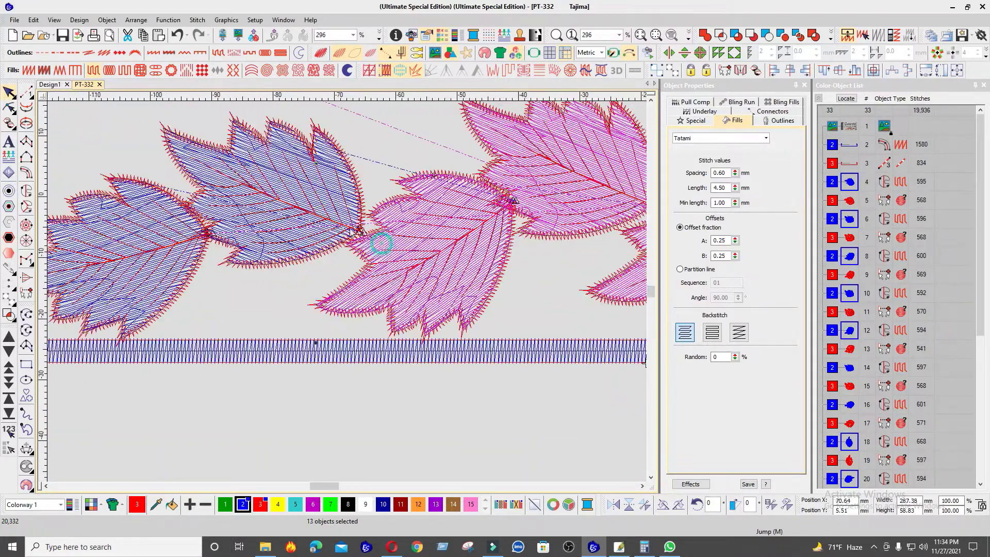
{"action": "left_click", "coordinate": [229, 227], "text": "ctrl"}
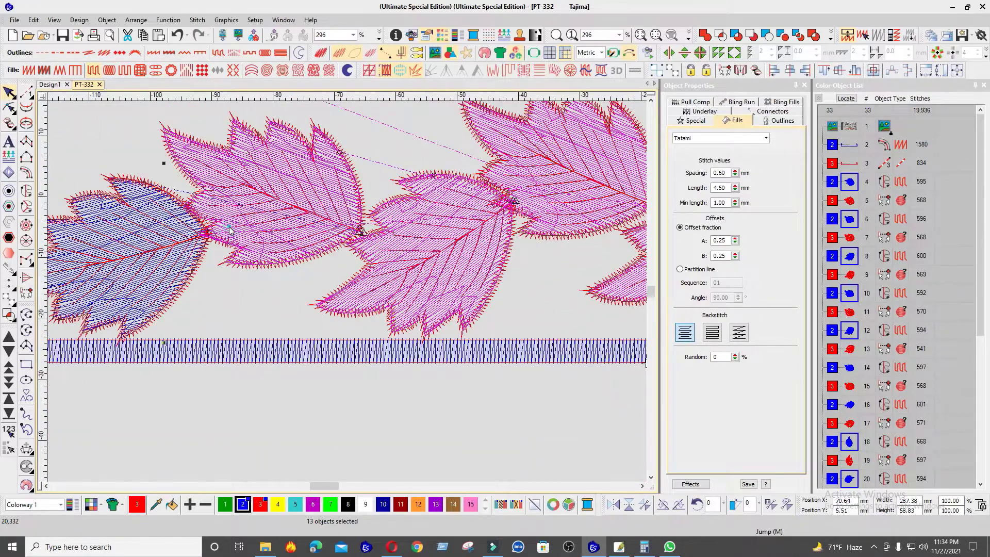
{"action": "left_click", "coordinate": [97, 231], "text": "ctrl"}
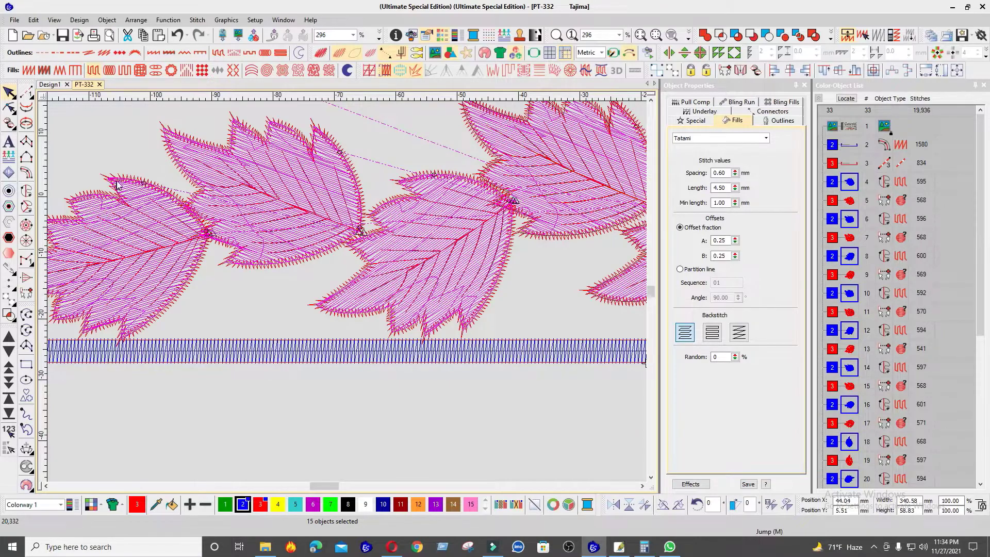
Step: Add the red outlines of the five remaining left-hand leaves to the selection, in order toward the centre
{"action": "left_click", "coordinate": [481, 169], "text": "ctrl"}
{"action": "scroll", "coordinate": [438, 269], "scroll_direction": "down", "scroll_amount": 3}
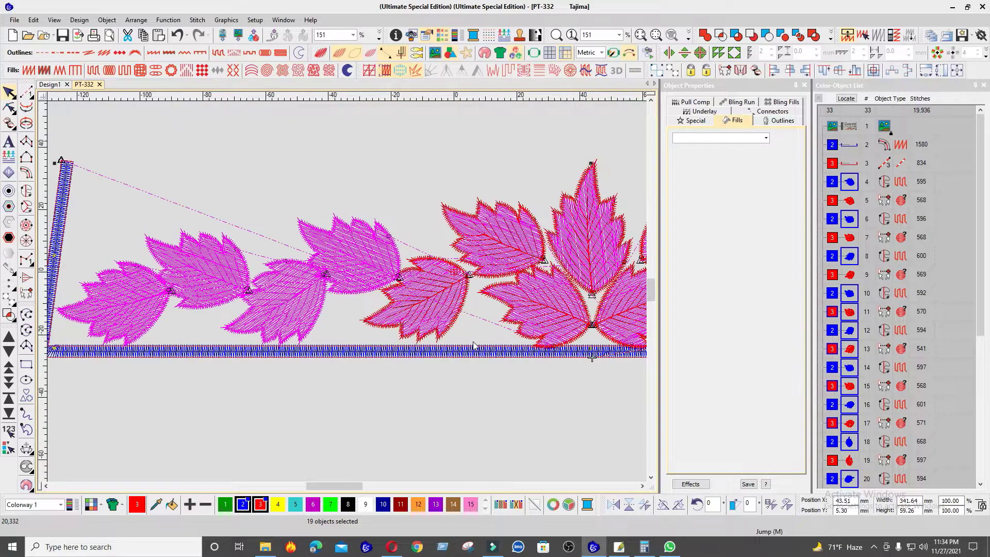
{"action": "scroll", "coordinate": [472, 342], "scroll_direction": "up", "scroll_amount": 2}
{"action": "left_click", "coordinate": [331, 244], "text": "ctrl"}
{"action": "left_click", "coordinate": [358, 198], "text": "ctrl"}
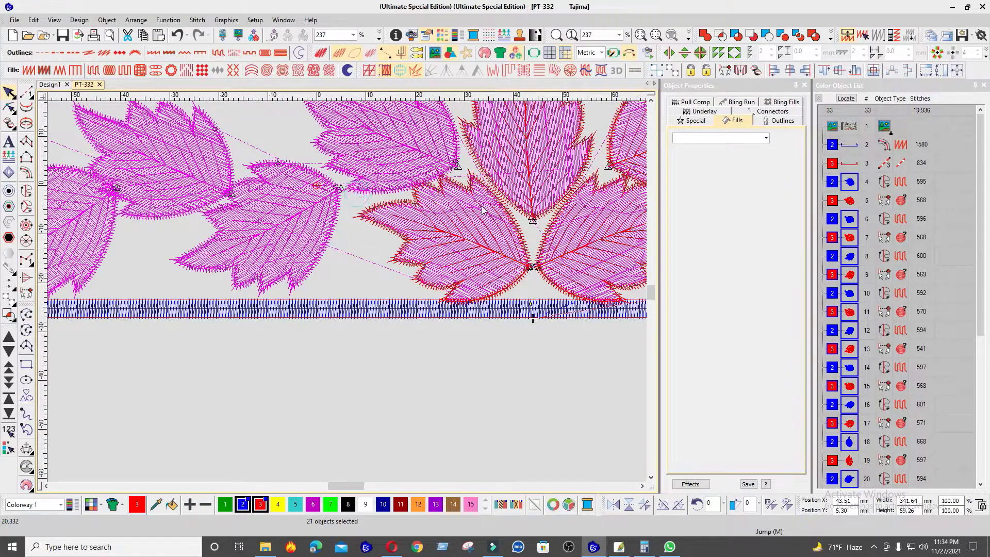
{"action": "scroll", "coordinate": [343, 299], "scroll_direction": "up", "scroll_amount": 3}
{"action": "left_click", "coordinate": [335, 306], "text": "ctrl"}
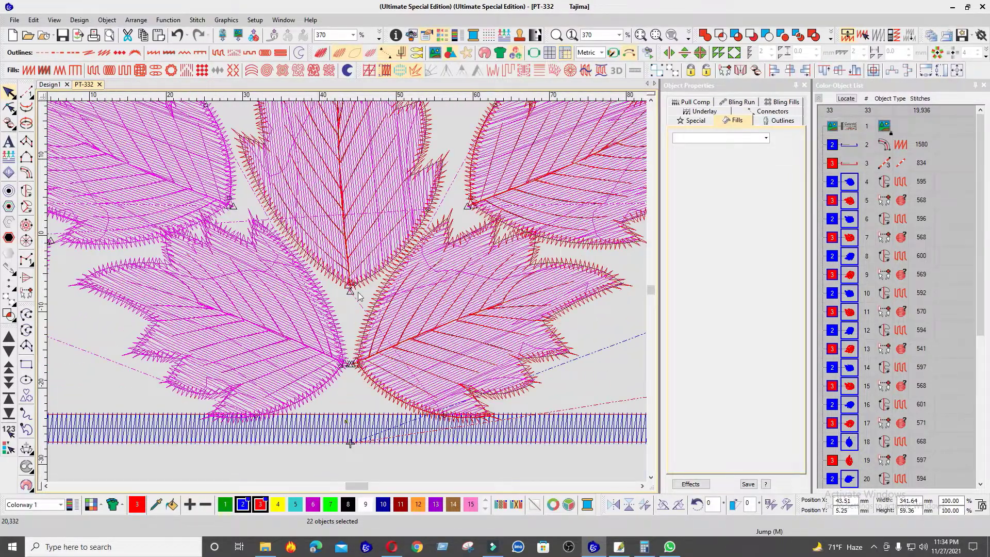
Step: Add the outlines of the central leaf and the three innermost right-hand leaves to the selection
{"action": "left_click", "coordinate": [358, 290], "text": "ctrl"}
{"action": "left_click", "coordinate": [375, 295], "text": "ctrl"}
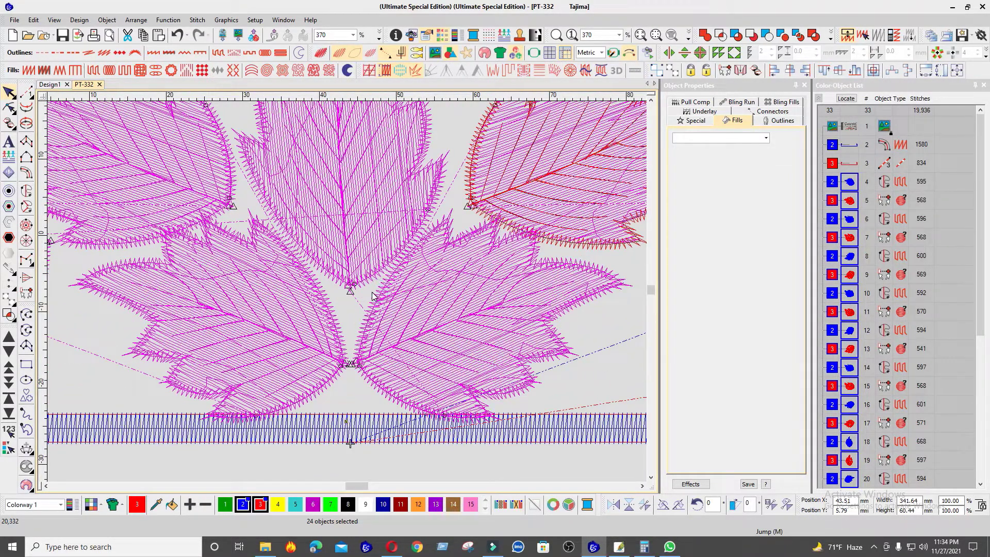
{"action": "scroll", "coordinate": [371, 296], "scroll_direction": "down", "scroll_amount": 2}
{"action": "scroll", "coordinate": [441, 268], "scroll_direction": "up", "scroll_amount": 3}
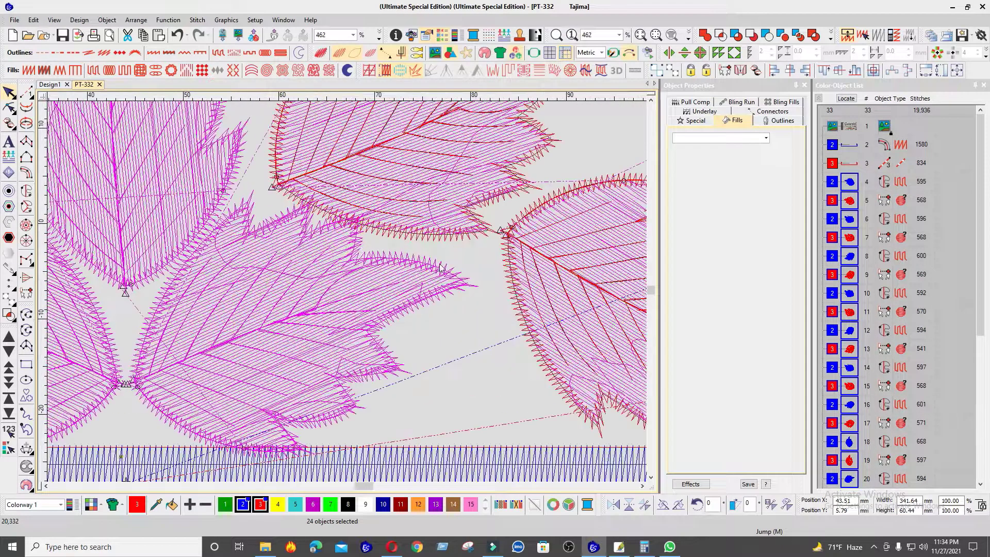
{"action": "left_click", "coordinate": [460, 247], "text": "ctrl"}
{"action": "left_click", "coordinate": [500, 262], "text": "ctrl"}
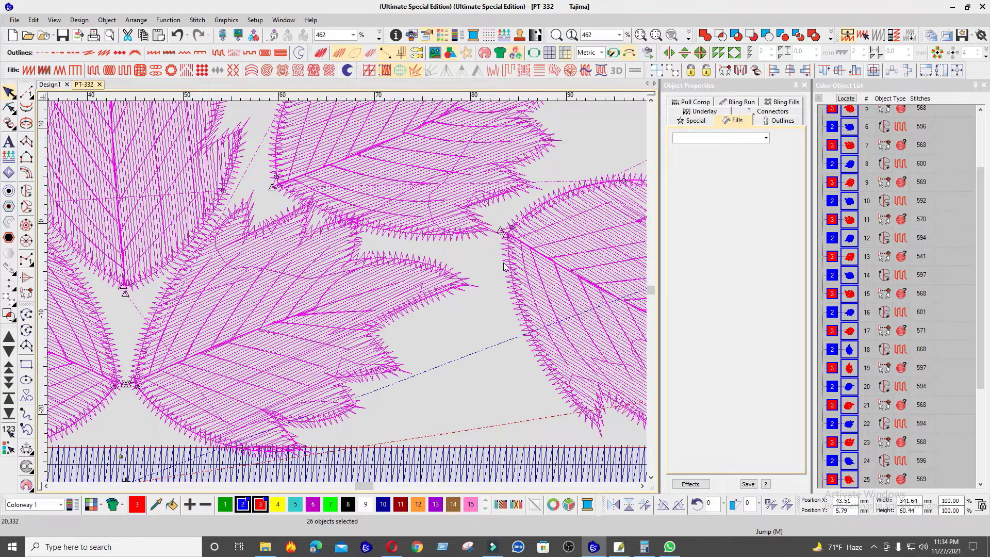
Step: Add the outlines of the four outermost right-hand leaves to the selection, in order toward the right frame corner
{"action": "scroll", "coordinate": [505, 267], "scroll_direction": "down", "scroll_amount": 2}
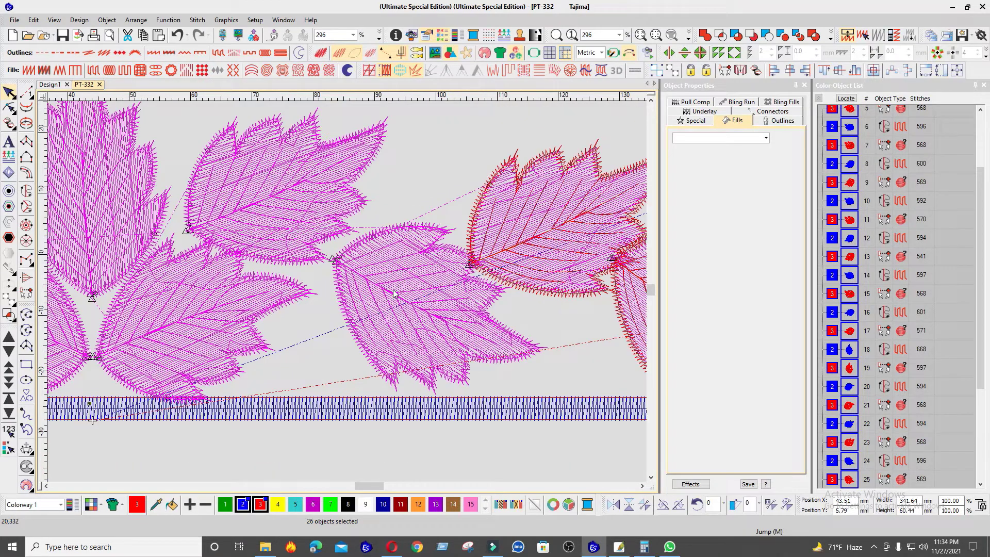
{"action": "scroll", "coordinate": [349, 295], "scroll_direction": "down", "scroll_amount": 1}
{"action": "scroll", "coordinate": [368, 289], "scroll_direction": "up", "scroll_amount": 2}
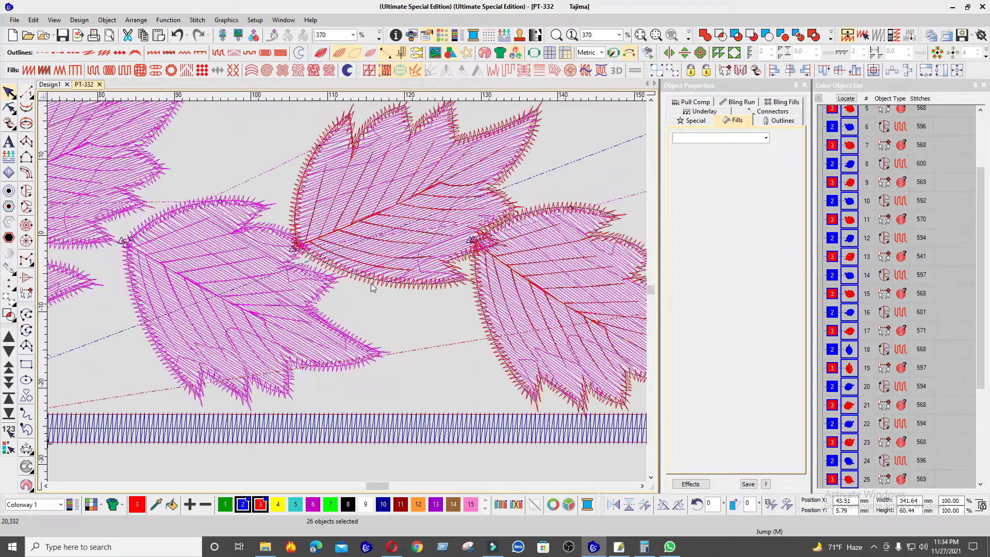
{"action": "left_click", "coordinate": [368, 284], "text": "ctrl"}
{"action": "left_click", "coordinate": [478, 310], "text": "ctrl"}
{"action": "scroll", "coordinate": [478, 309], "scroll_direction": "down", "scroll_amount": 2}
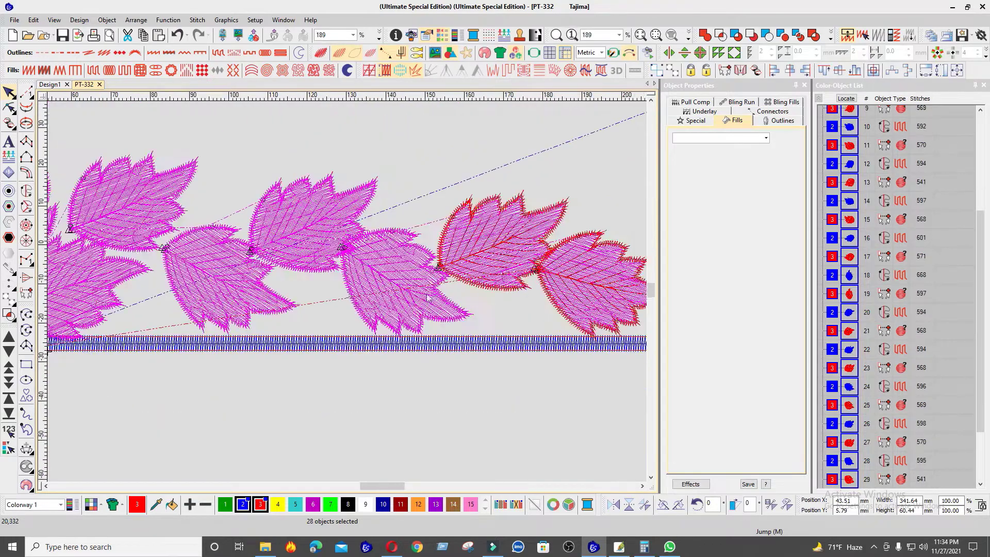
{"action": "scroll", "coordinate": [363, 302], "scroll_direction": "up", "scroll_amount": 2}
{"action": "left_click", "coordinate": [367, 302], "text": "ctrl"}
{"action": "left_click", "coordinate": [485, 314], "text": "ctrl"}
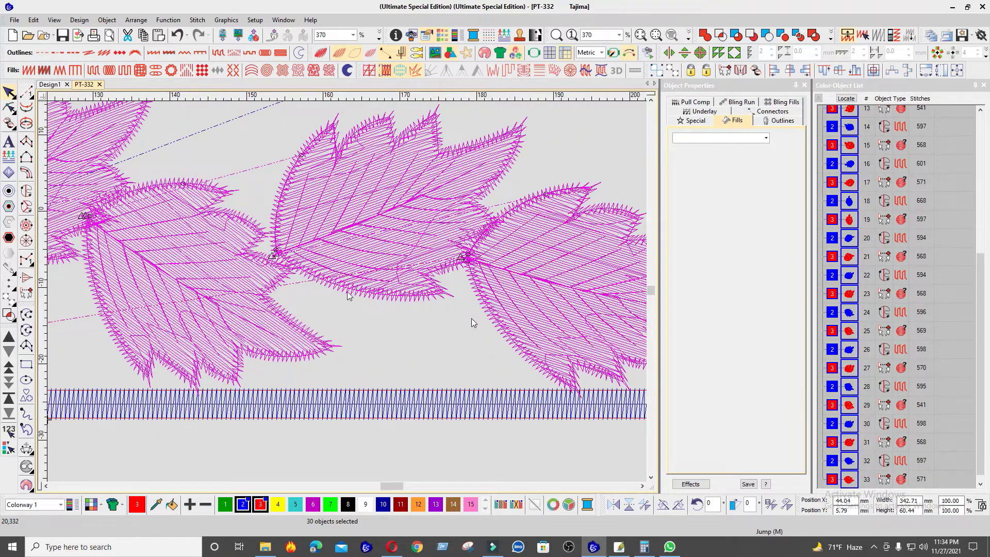
Step: Add the satin frame and its red running outline to the selection, resequence all objects in selection order, and deselect them
{"action": "scroll", "coordinate": [486, 313], "scroll_direction": "down", "scroll_amount": 2}
{"action": "scroll", "coordinate": [374, 281], "scroll_direction": "up", "scroll_amount": 2}
{"action": "left_click", "coordinate": [422, 279], "text": "ctrl"}
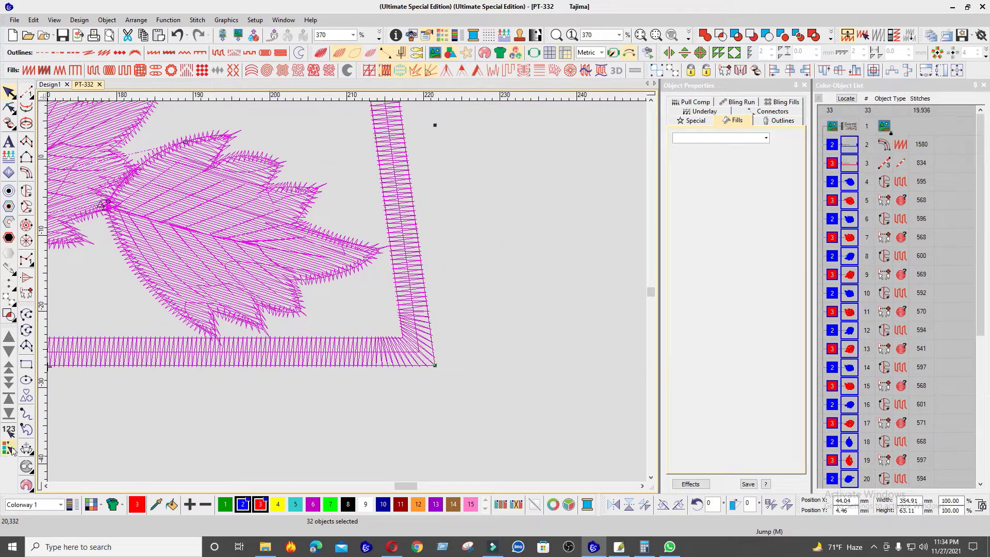
{"action": "scroll", "coordinate": [335, 330], "scroll_direction": "down", "scroll_amount": 5}
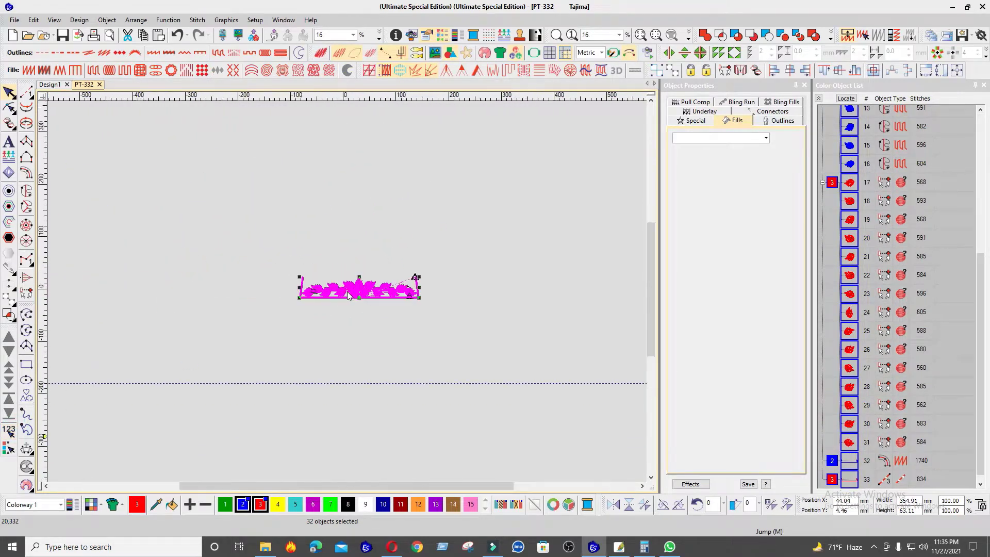
{"action": "scroll", "coordinate": [348, 292], "scroll_direction": "up", "scroll_amount": 4}
{"action": "key", "text": "Escape"}
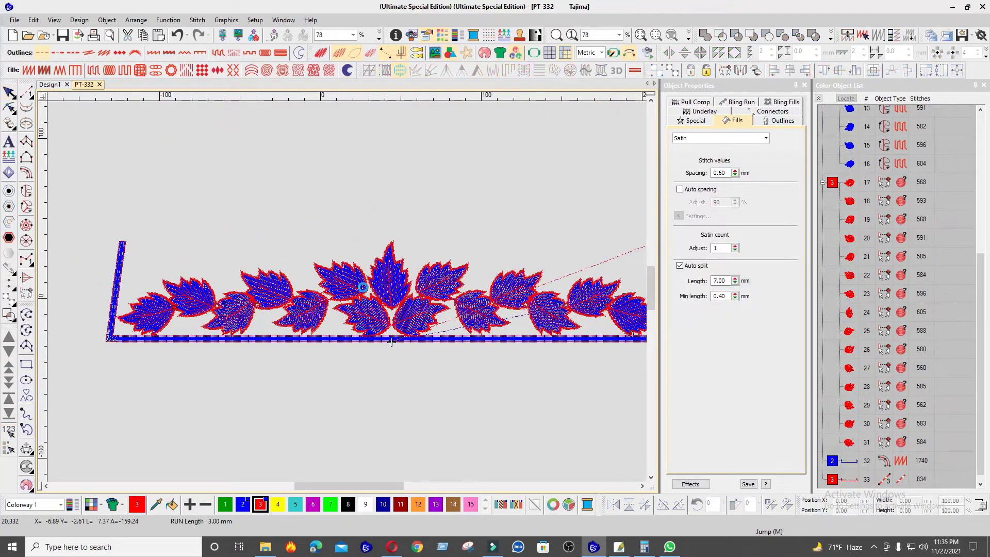
Step: Go to the start of the design and inspect the leaves with the realistic stitch view switched on and off
{"action": "scroll", "coordinate": [375, 294], "scroll_direction": "up", "scroll_amount": 1}
{"action": "key", "text": "Home"}
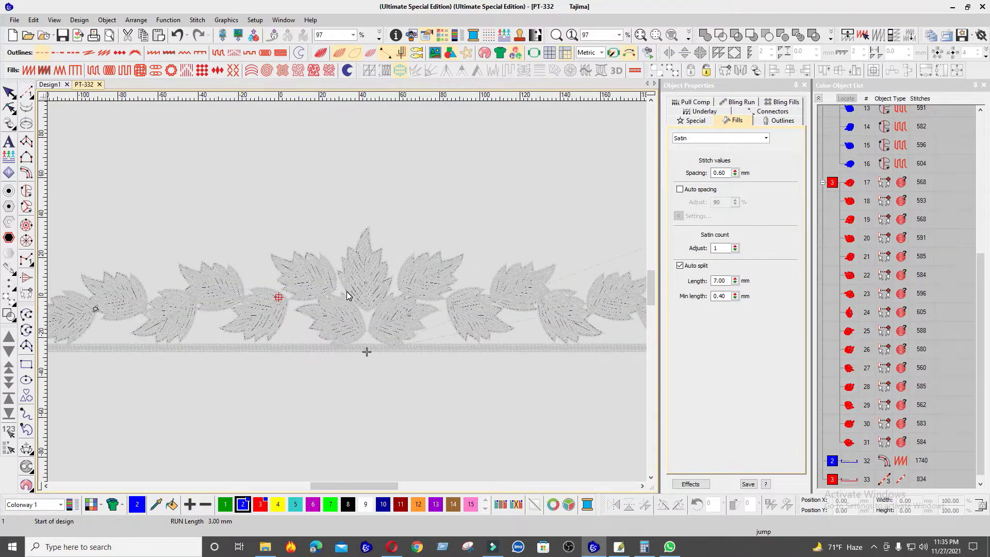
{"action": "key", "text": "t"}
{"action": "scroll", "coordinate": [347, 295], "scroll_direction": "up", "scroll_amount": 6}
{"action": "scroll", "coordinate": [348, 298], "scroll_direction": "down", "scroll_amount": 5}
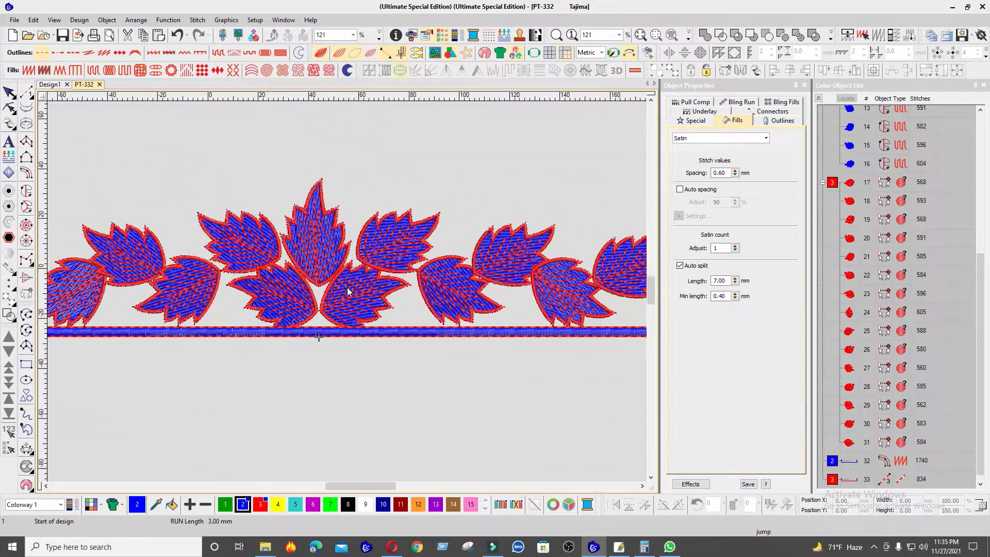
{"action": "key", "text": "t"}
{"action": "scroll", "coordinate": [348, 295], "scroll_direction": "up", "scroll_amount": 2}
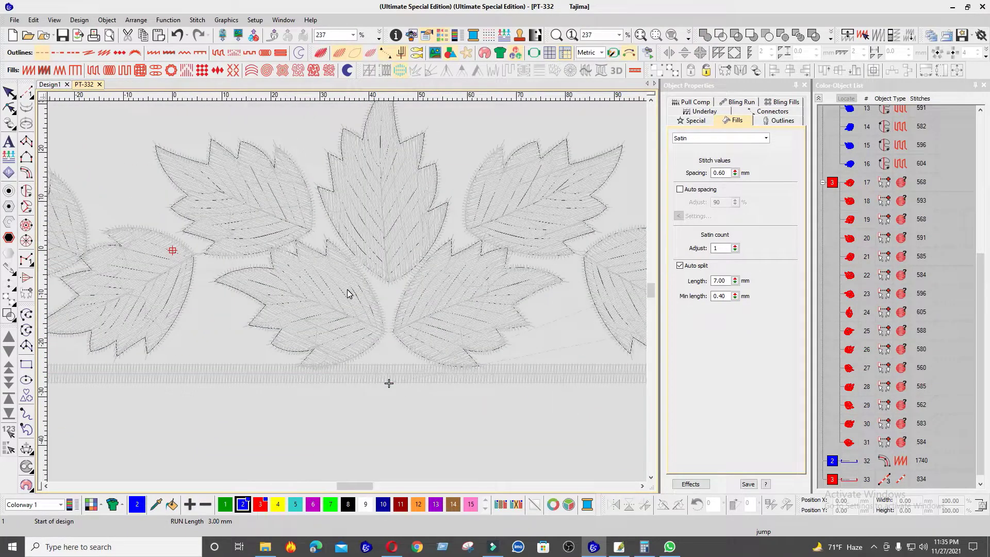
{"action": "scroll", "coordinate": [348, 292], "scroll_direction": "down", "scroll_amount": 5}
Step: Step through the stitches from start to end to check the sewing order of leaf fills, outlines and frame
{"action": "key", "text": "Down"}
{"action": "key", "text": "Down"}
{"action": "key", "text": "Down"}
{"action": "key", "text": "Down"}
{"action": "key", "text": "Down"}
{"action": "key", "text": "Down"}
{"action": "key", "text": "Down"}
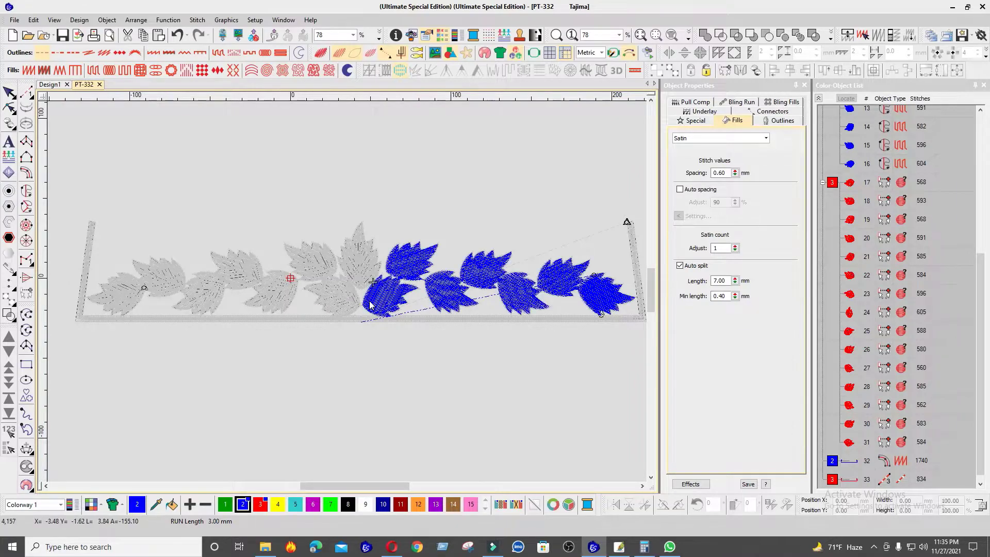
{"action": "key", "text": "Down"}
{"action": "key", "text": "Down"}
{"action": "key", "text": "Down"}
{"action": "key", "text": "Down"}
{"action": "key", "text": "Down"}
{"action": "key", "text": "Down"}
{"action": "key", "text": "Down"}
{"action": "key", "text": "Down"}
{"action": "key", "text": "Down"}
{"action": "key", "text": "Down"}
{"action": "key", "text": "Down"}
{"action": "key", "text": "Down"}
{"action": "scroll", "coordinate": [361, 297], "scroll_direction": "up", "scroll_amount": 5}
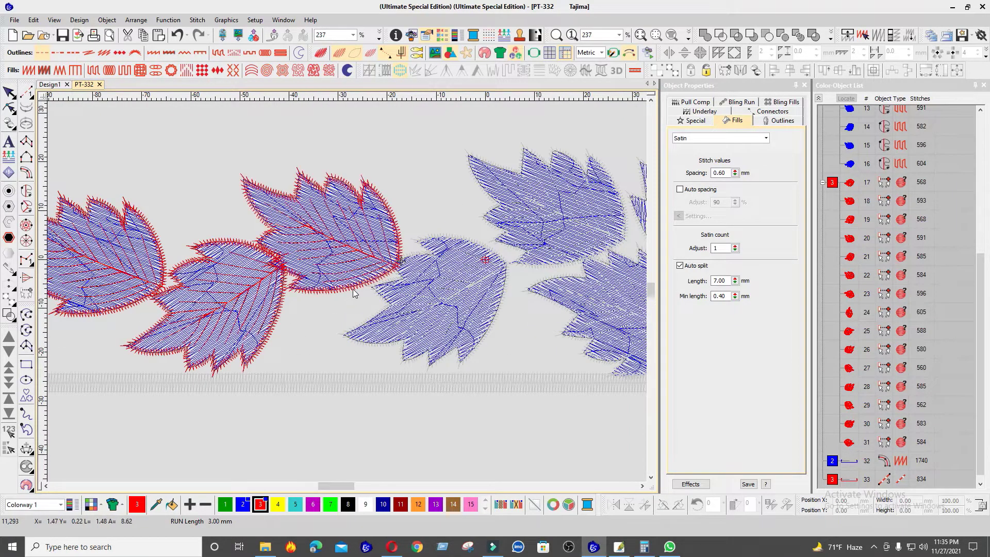
{"action": "key", "text": "Down"}
{"action": "key", "text": "Down"}
{"action": "key", "text": "Down"}
{"action": "key", "text": "Down"}
{"action": "key", "text": "Down"}
{"action": "key", "text": "Down"}
{"action": "key", "text": "Down"}
{"action": "key", "text": "Down"}
{"action": "scroll", "coordinate": [354, 293], "scroll_direction": "down", "scroll_amount": 6}
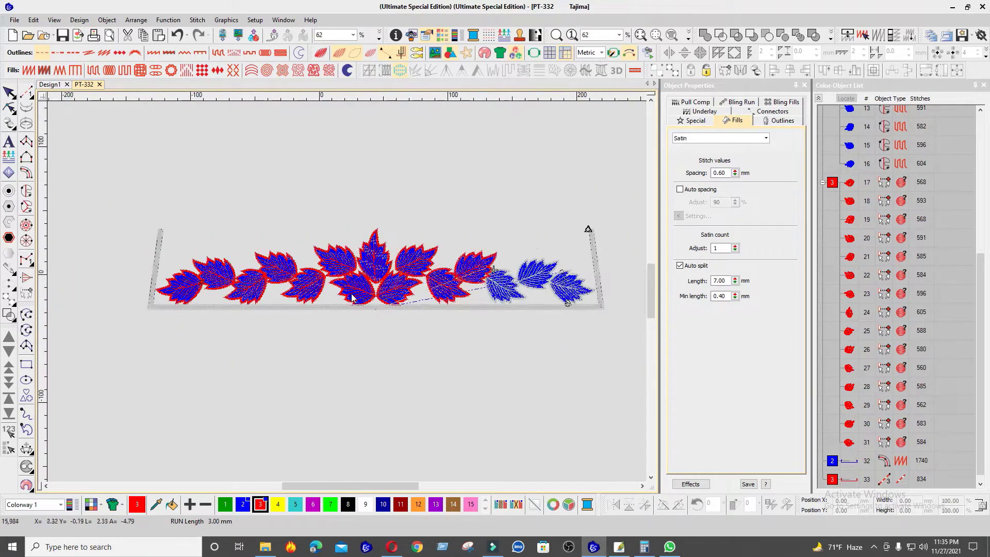
{"action": "key", "text": "Down"}
{"action": "key", "text": "Down"}
{"action": "key", "text": "Down"}
{"action": "key", "text": "Down"}
{"action": "key", "text": "Down"}
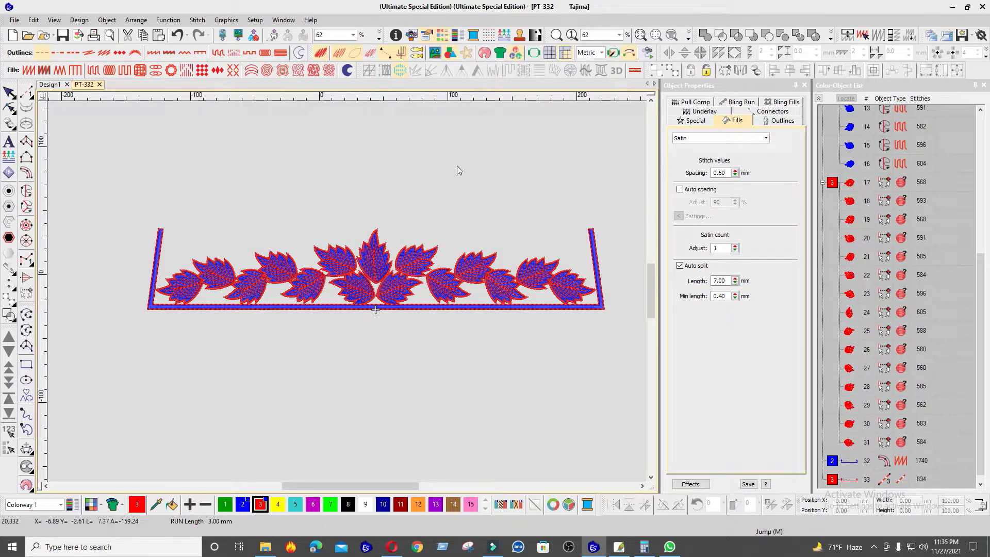
Step: Collapse the object properties and fit the whole leaf border in the view
{"action": "left_click", "coordinate": [796, 87]}
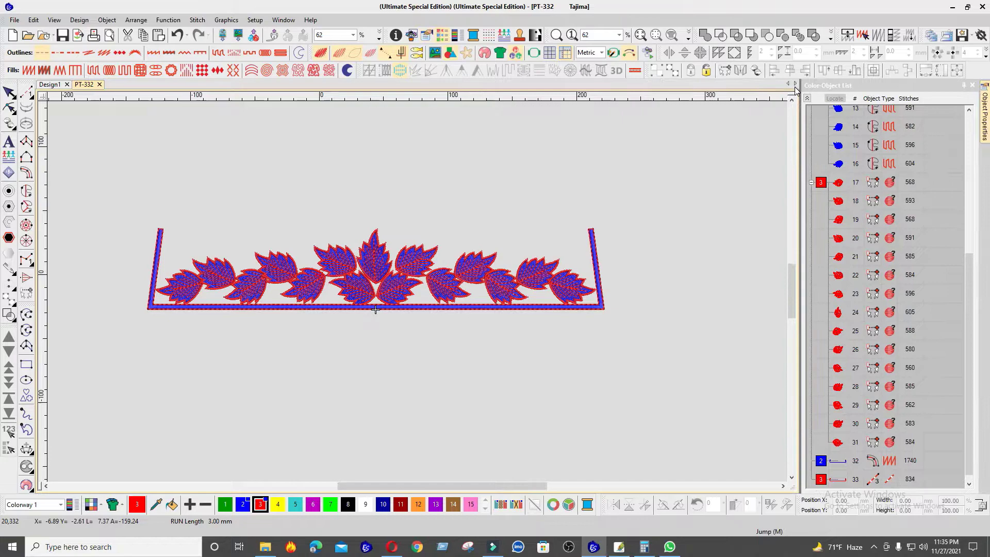
{"action": "left_click", "coordinate": [640, 36]}
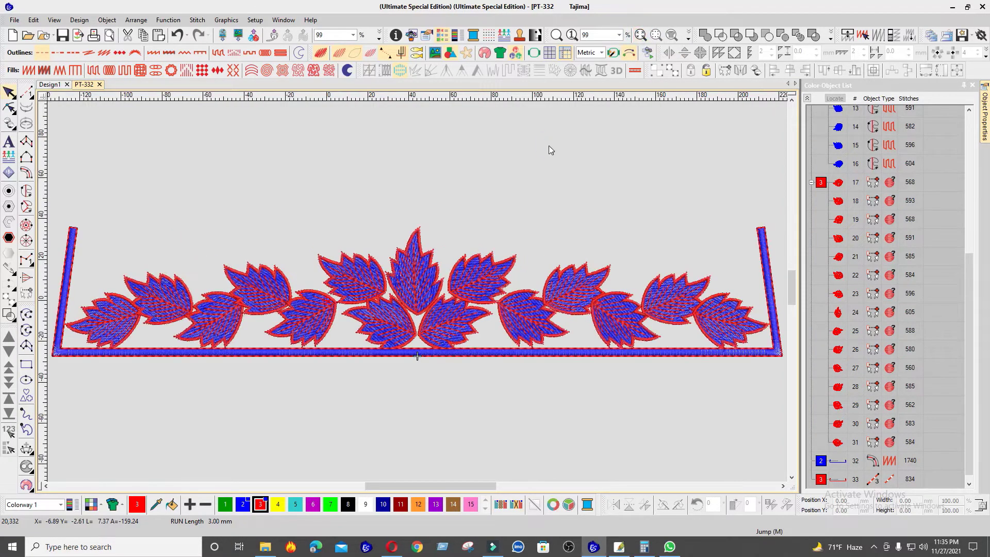